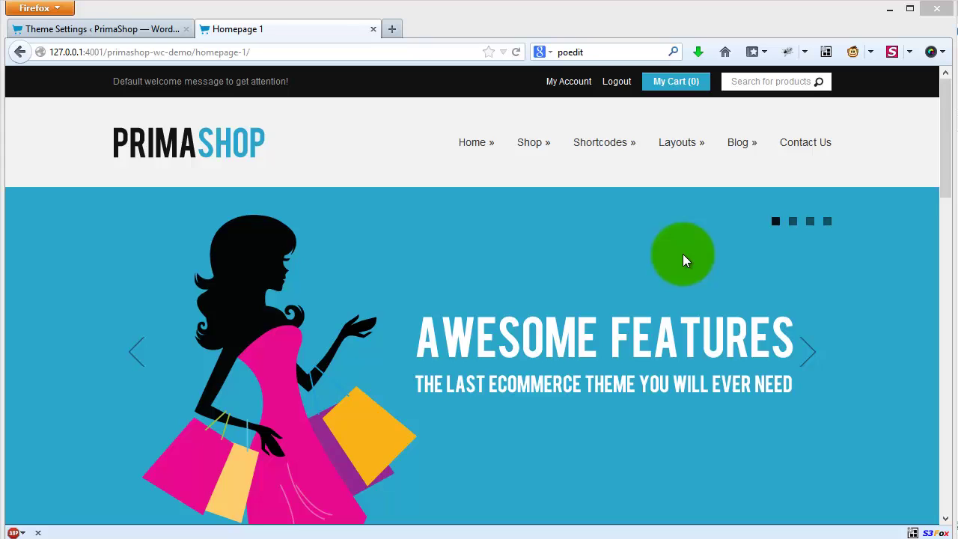
# - Browse the Shop catalogue and open the Digital Camera product in a new tab
pyautogui.click(540, 150)
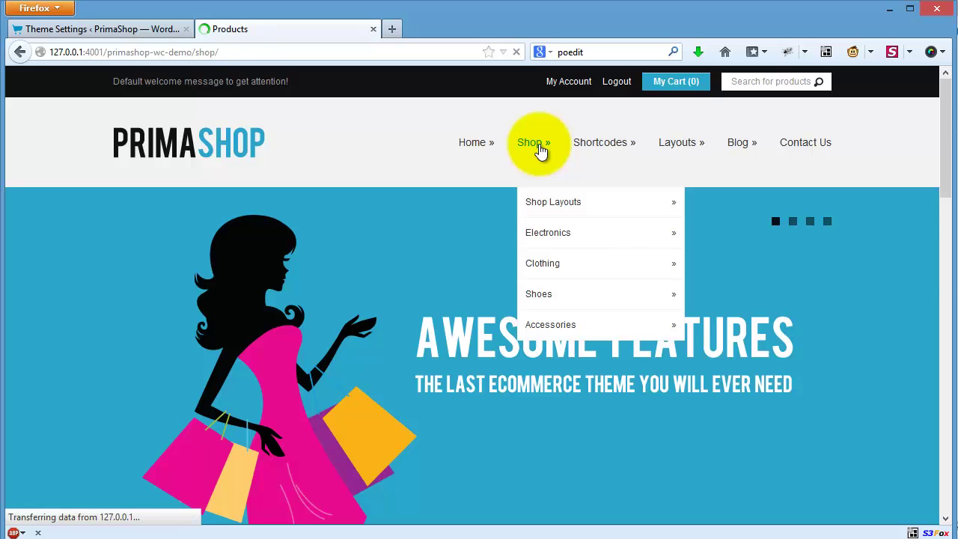
pyautogui.scroll(-5, 545, 290)
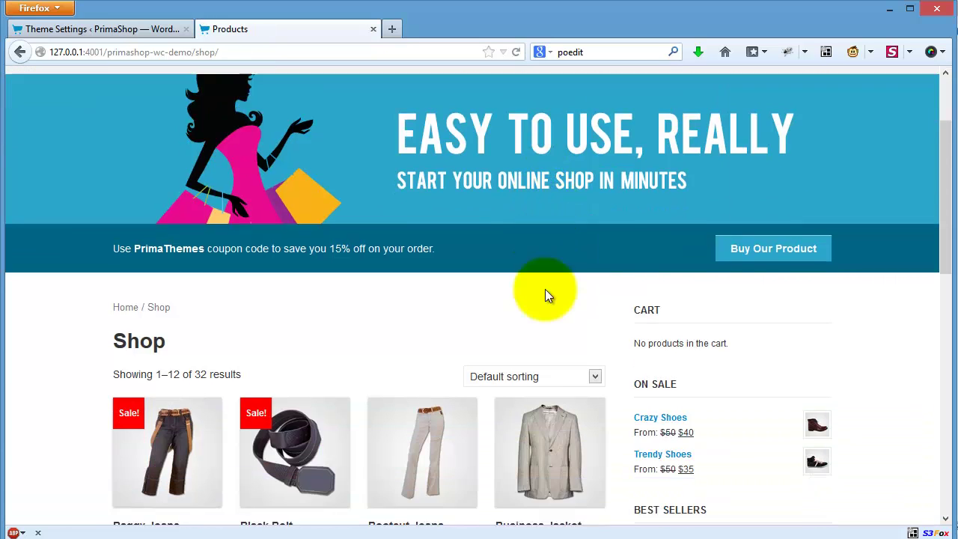
pyautogui.scroll(-2, 508, 247)
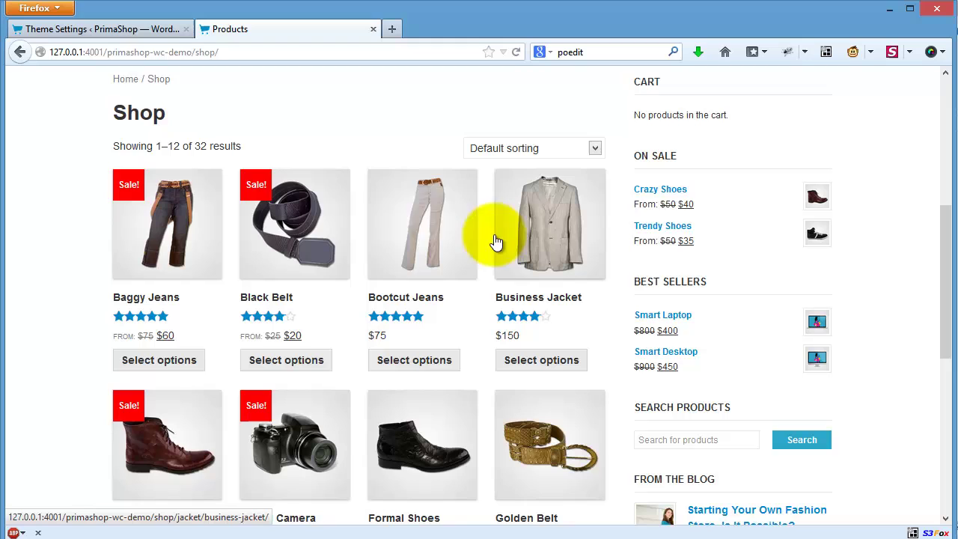
pyautogui.scroll(-2, 412, 215)
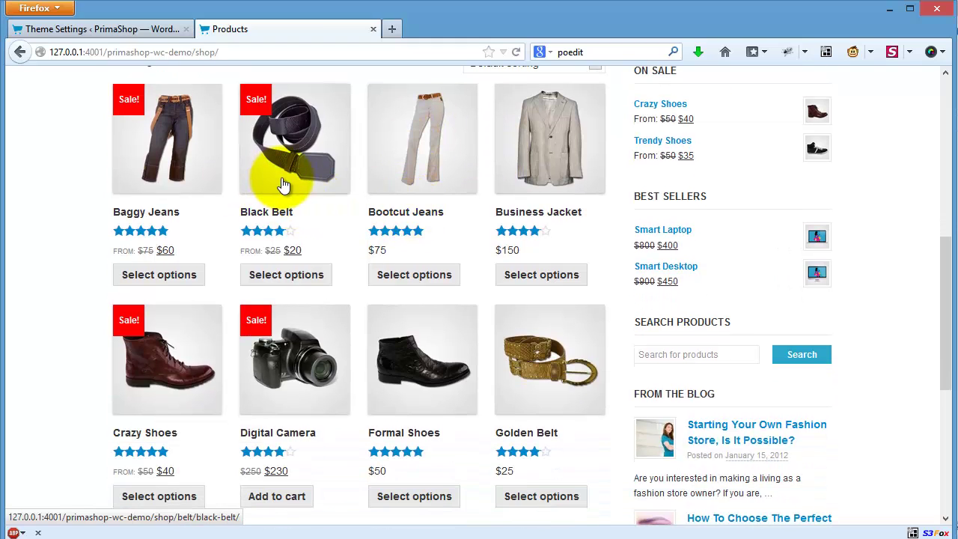
pyautogui.rightClick(313, 352)
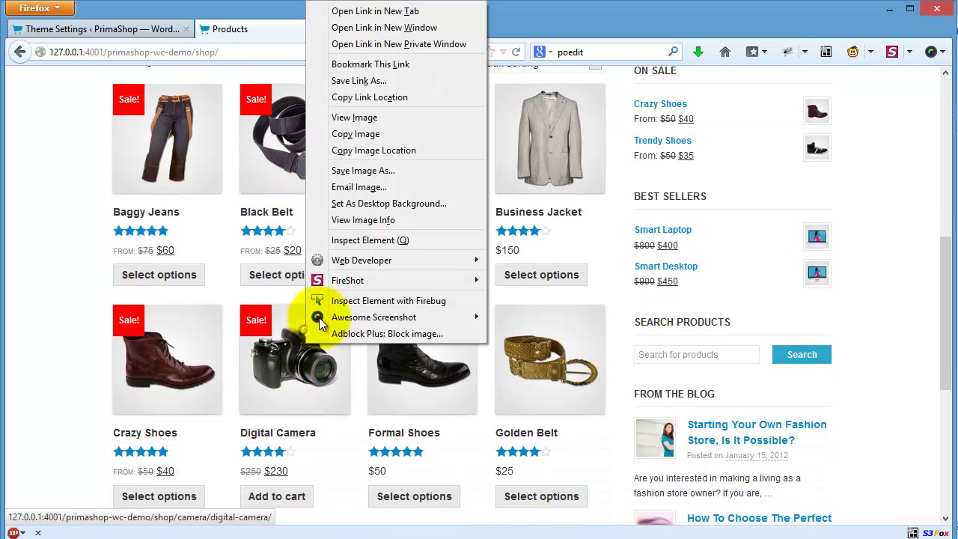
pyautogui.click(344, 10)
# - Scroll through the Digital Camera description, You may also like and Related Products sections
pyautogui.click(432, 24)
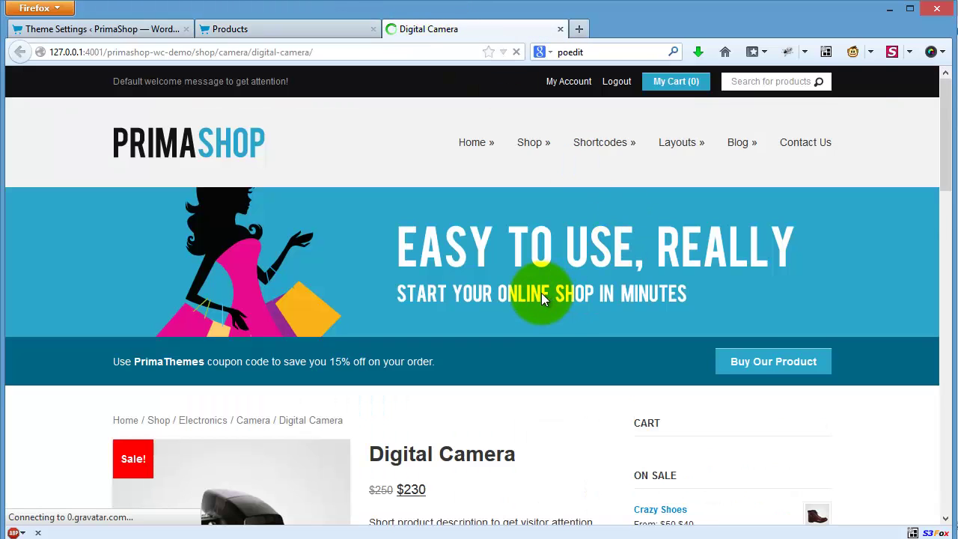
pyautogui.scroll(-3, 541, 293)
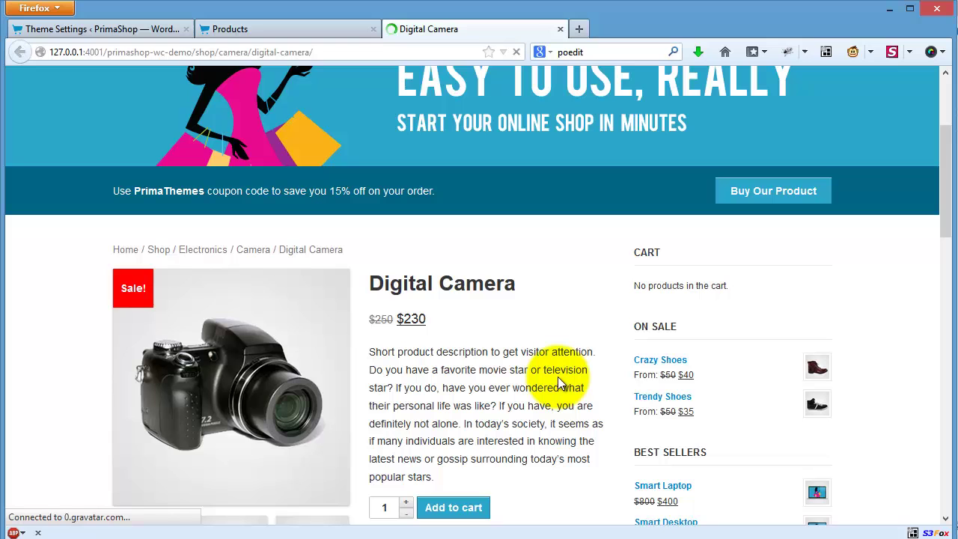
pyautogui.scroll(-3, 557, 377)
pyautogui.scroll(-2, 557, 376)
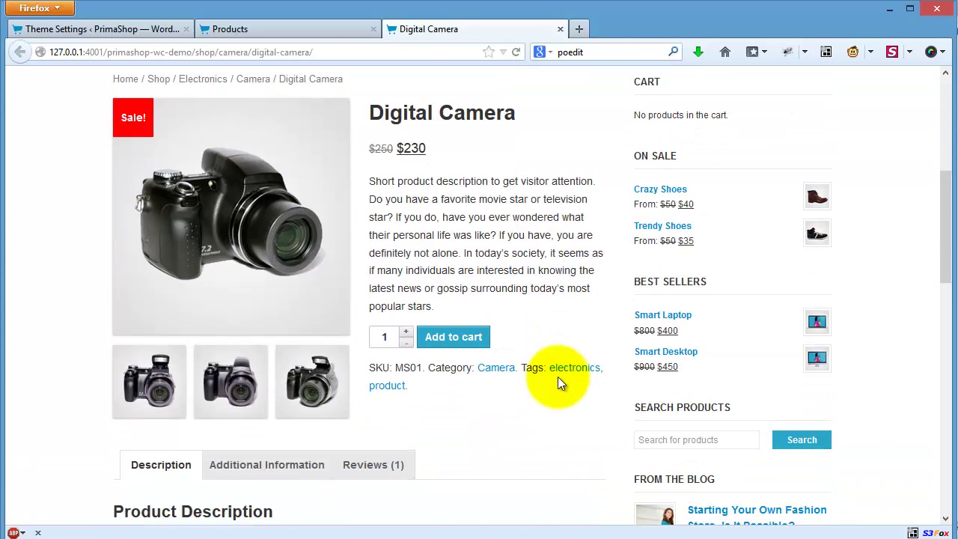
pyautogui.scroll(-3, 558, 376)
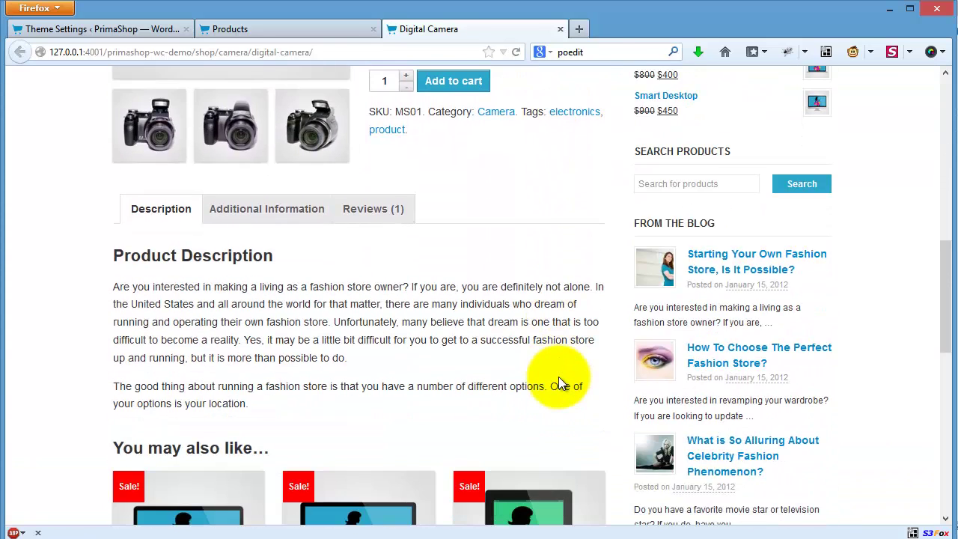
pyautogui.scroll(-5, 558, 377)
pyautogui.scroll(-1, 558, 377)
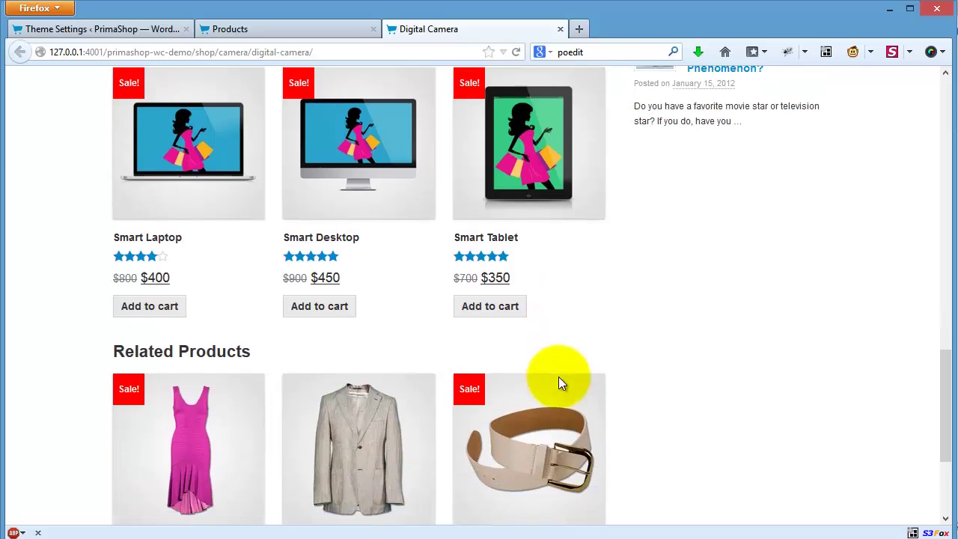
pyautogui.scroll(1, 558, 376)
pyautogui.scroll(5, 558, 377)
pyautogui.scroll(4, 558, 377)
pyautogui.scroll(1, 558, 376)
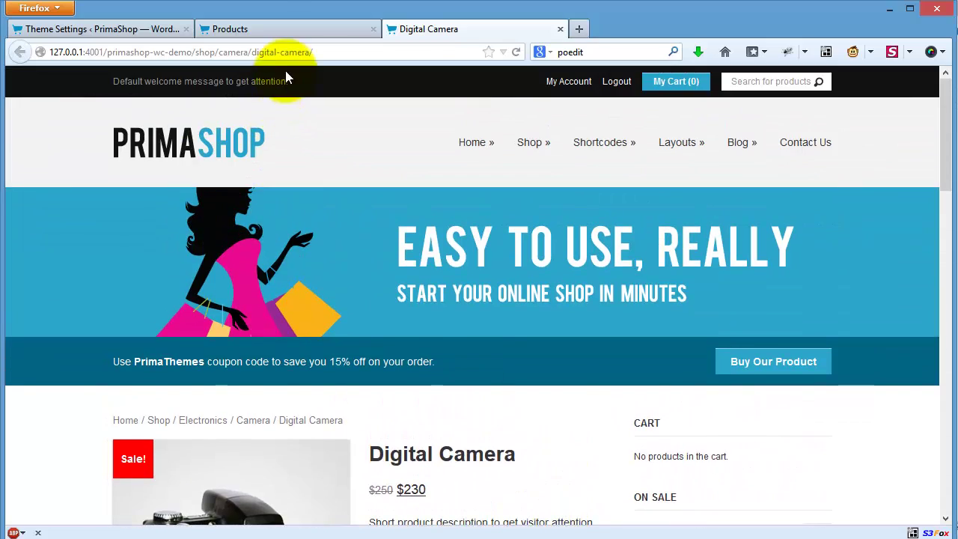
# - Open the theme's Ecommerce settings and note the Products Per Page value of 12
pyautogui.click(278, 33)
pyautogui.click(117, 31)
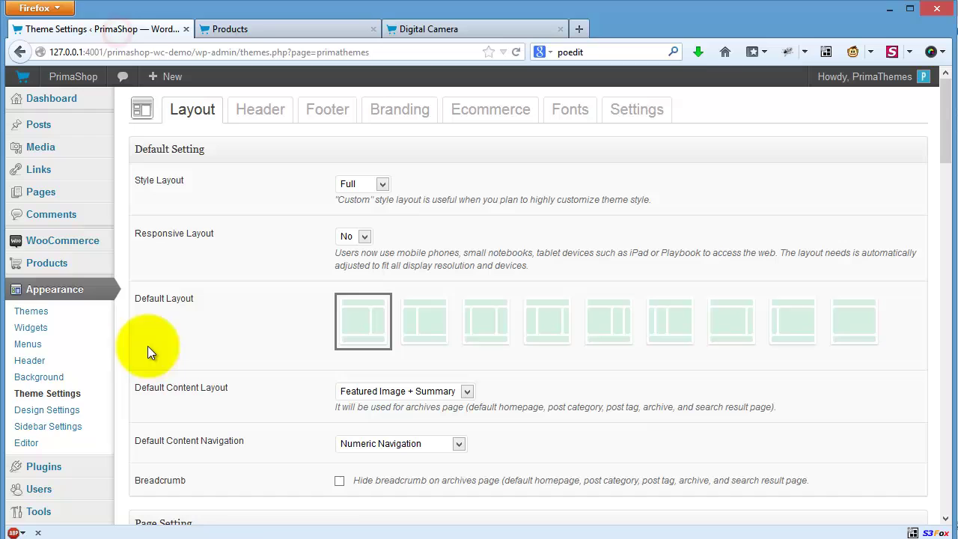
pyautogui.click(493, 119)
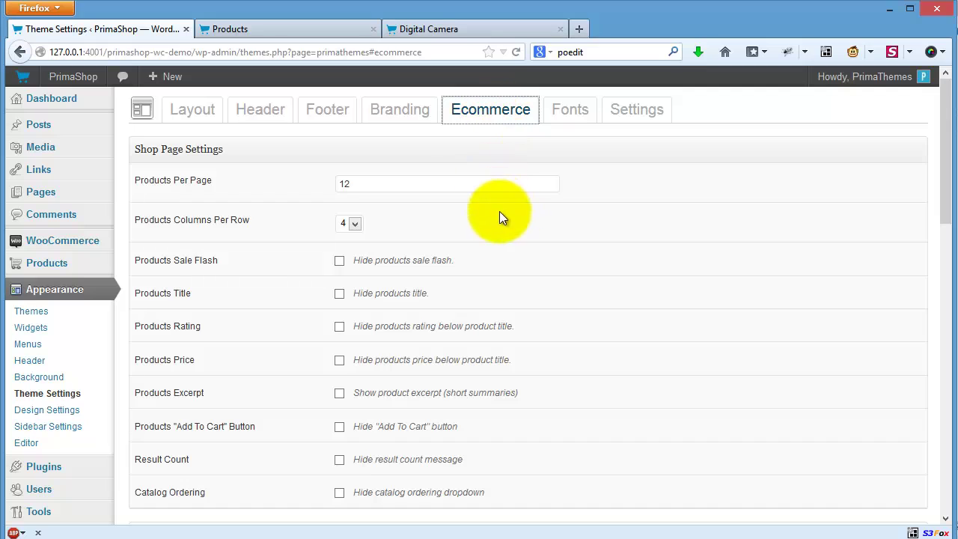
pyautogui.moveTo(406, 183); pyautogui.dragTo(324, 184)
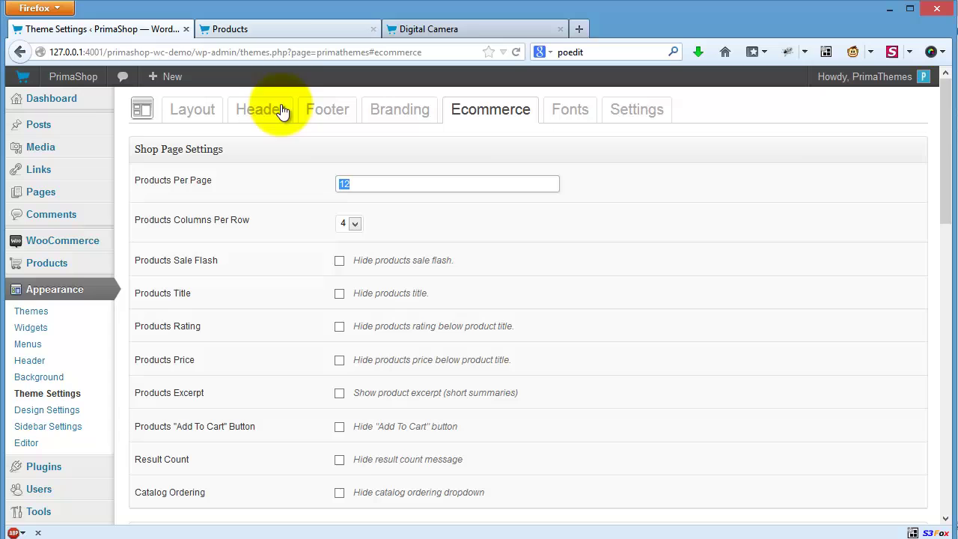
# - Scroll the shop listing grid to compare it with the 12-per-page setting
pyautogui.click(300, 25)
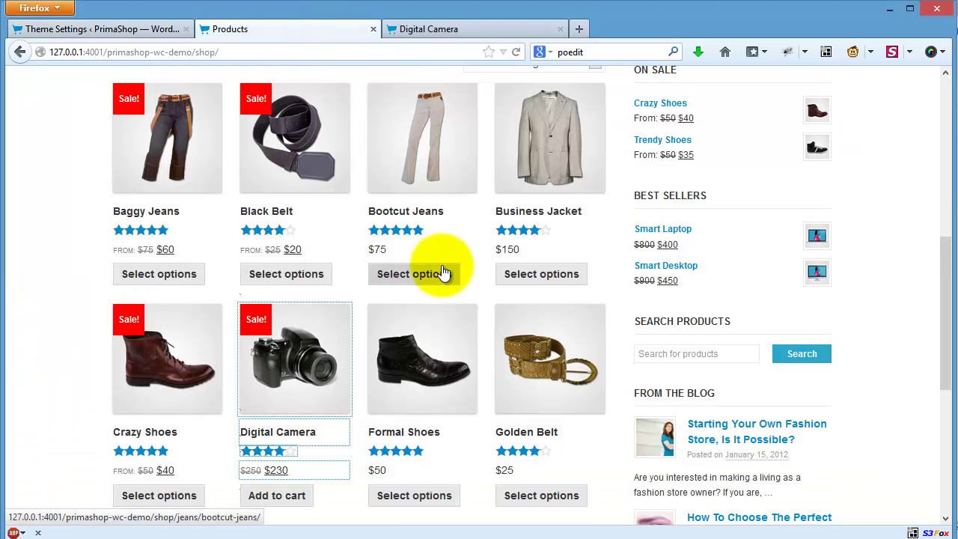
pyautogui.scroll(-5, 441, 272)
pyautogui.scroll(-2, 442, 266)
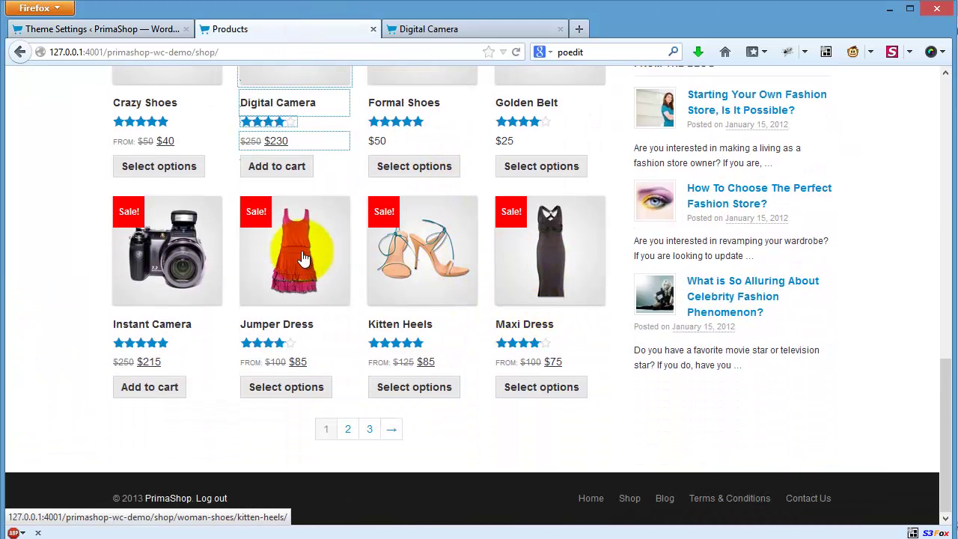
pyautogui.scroll(5, 198, 269)
pyautogui.scroll(3, 197, 277)
pyautogui.scroll(3, 196, 274)
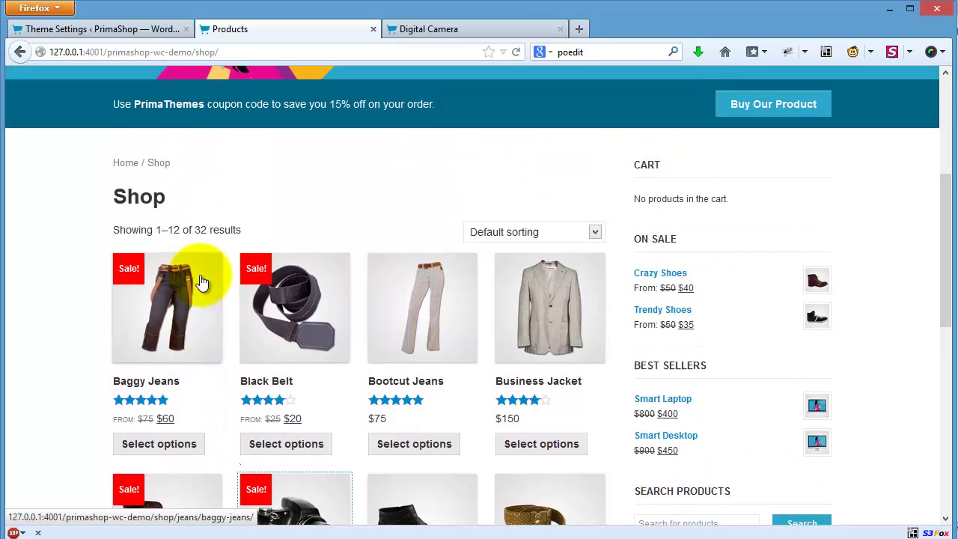
# - Set the shop listing to 3 products per row and 15 products per page
pyautogui.click(99, 30)
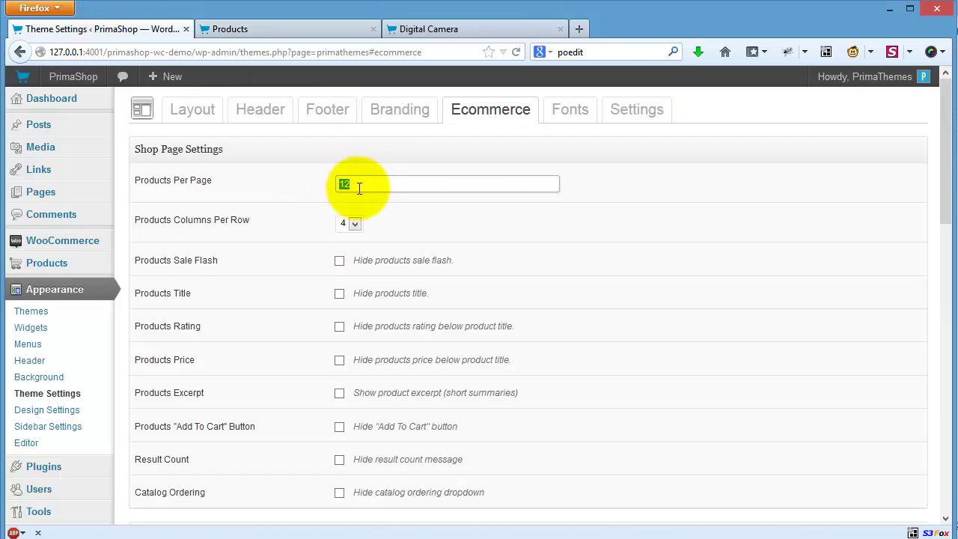
pyautogui.moveTo(356, 186); pyautogui.dragTo(316, 189)
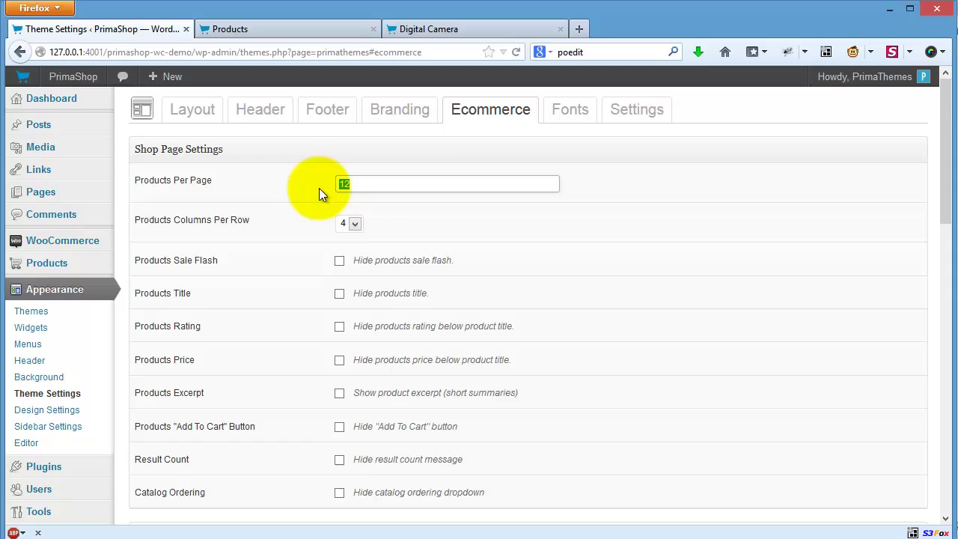
pyautogui.click(357, 223)
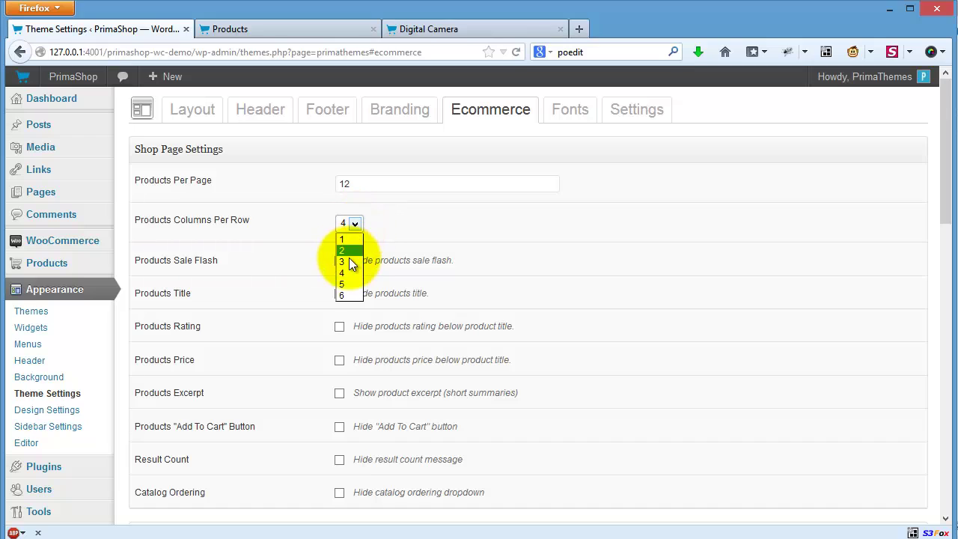
pyautogui.click(348, 259)
pyautogui.doubleClick(349, 186)
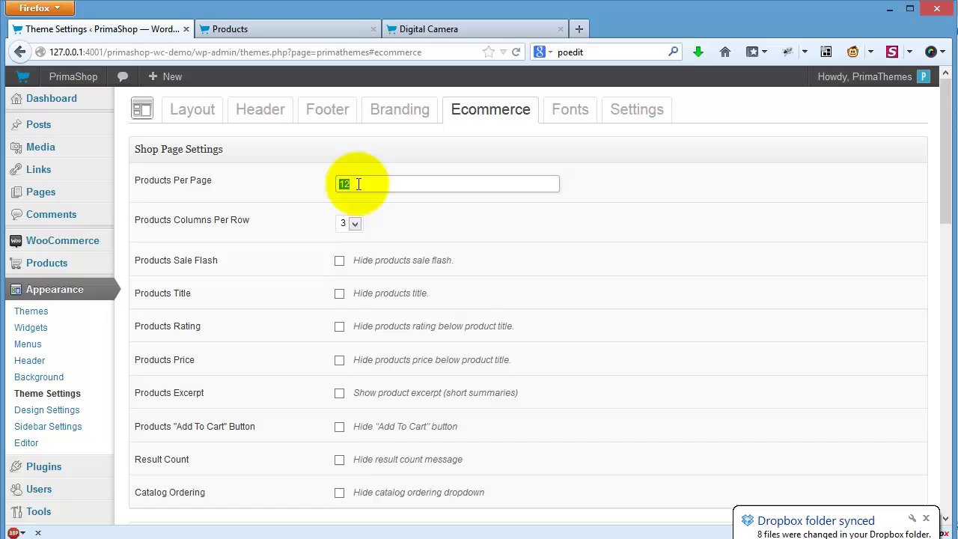
pyautogui.write('15')
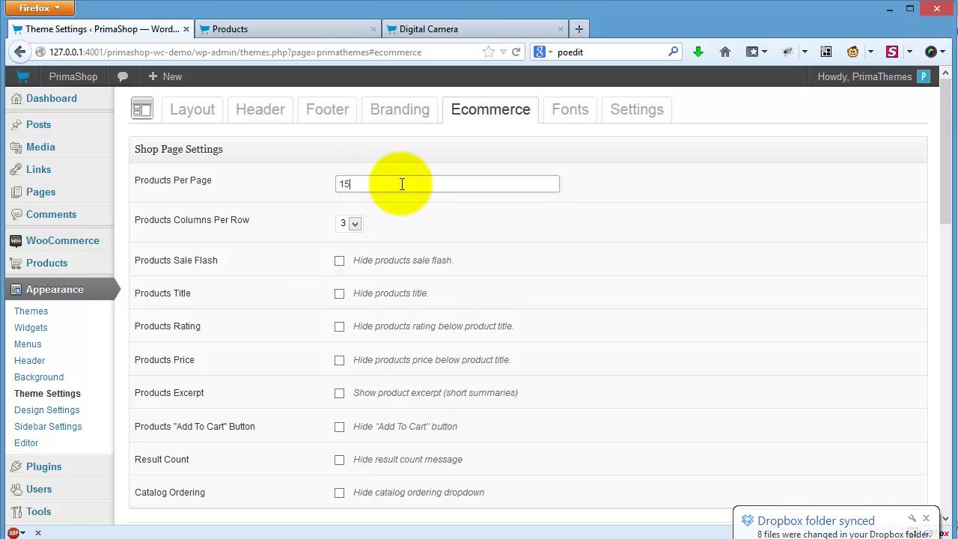
pyautogui.click(408, 207)
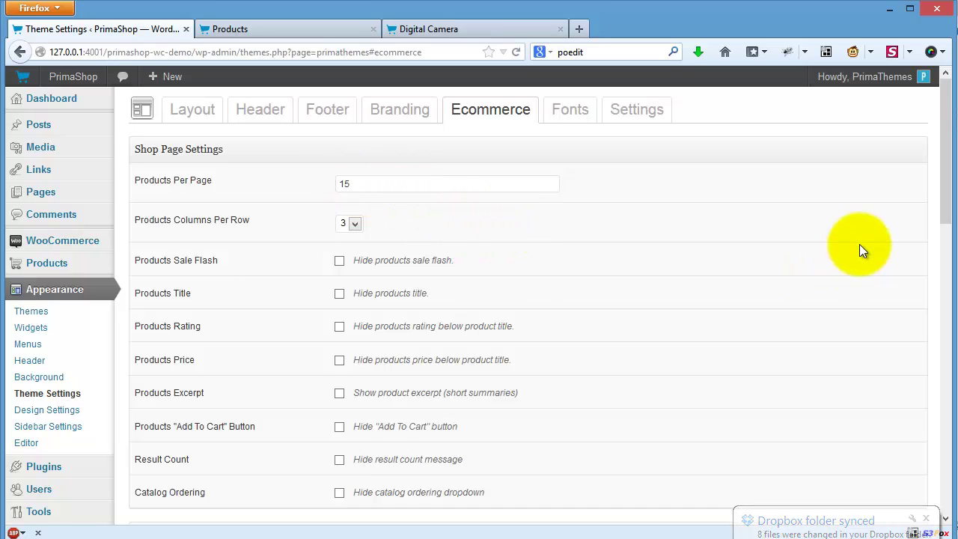
# - Show product excerpts and hide Add To Cart on listings, then save the settings
pyautogui.scroll(-2, 504, 273)
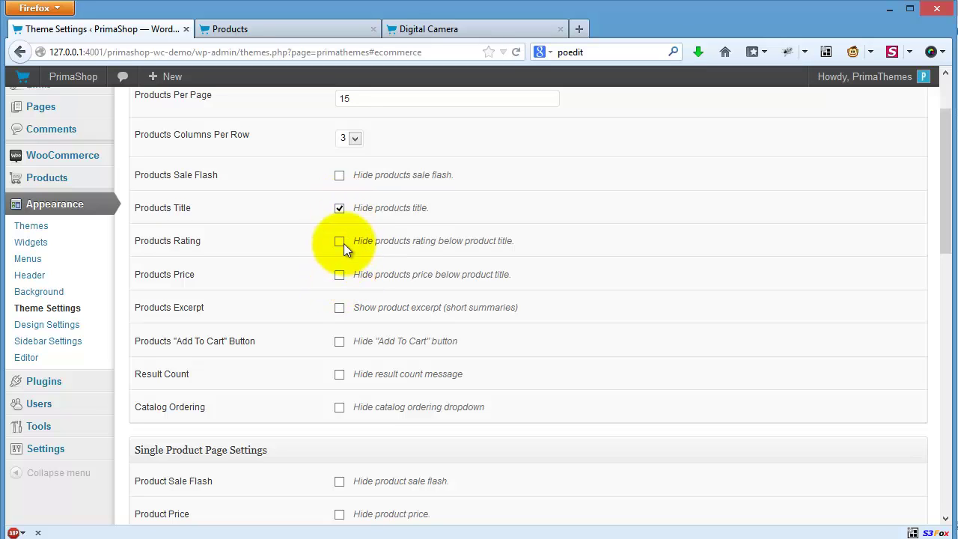
pyautogui.click(339, 309)
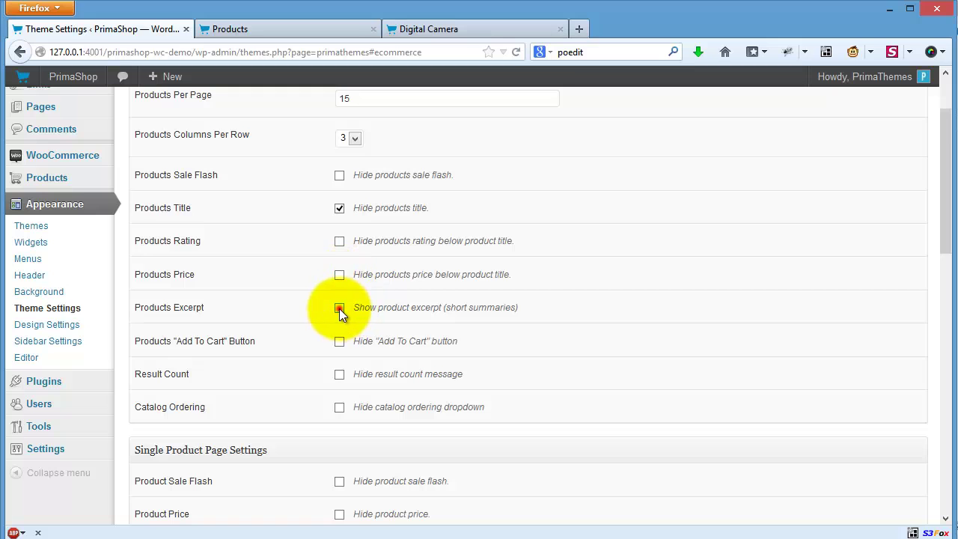
pyautogui.click(339, 341)
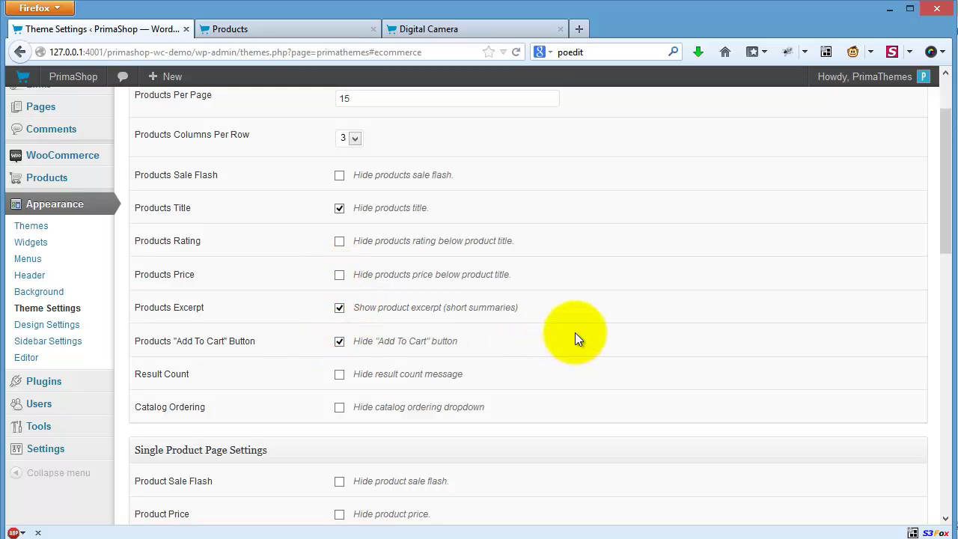
pyautogui.scroll(-15, 574, 332)
pyautogui.scroll(-5, 573, 333)
pyautogui.click(164, 451)
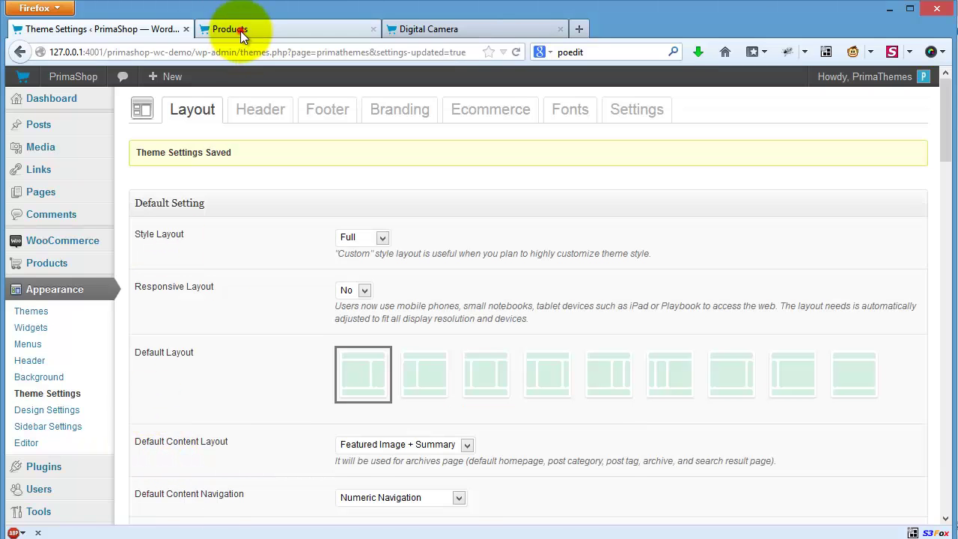
pyautogui.click(240, 31)
pyautogui.click(515, 52)
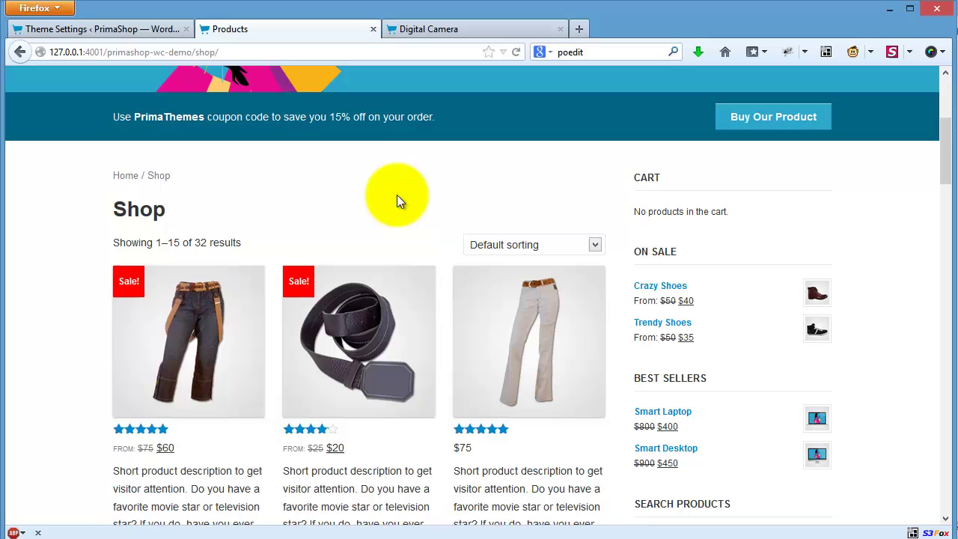
pyautogui.scroll(2, 397, 194)
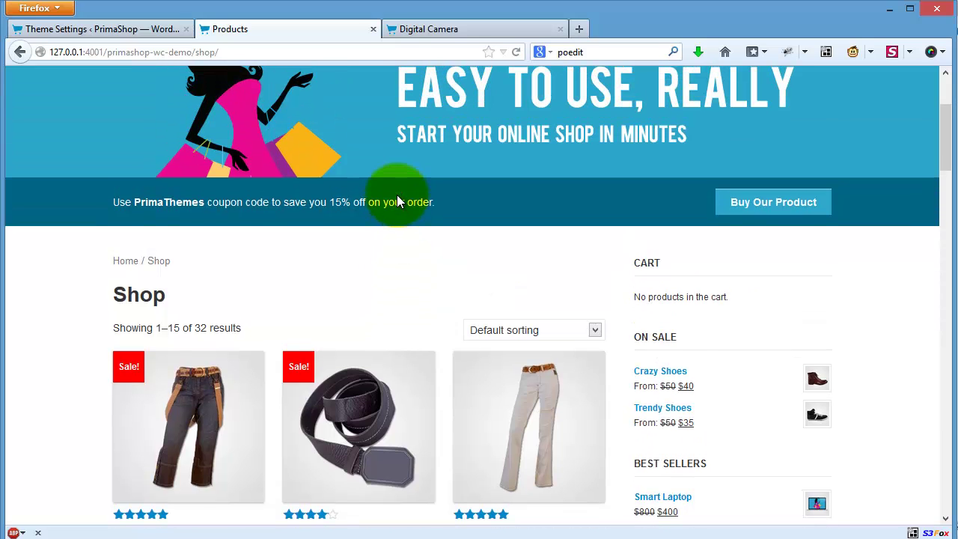
# - Review the Ecommerce settings and how excerpts currently appear on the shop page
pyautogui.click(154, 30)
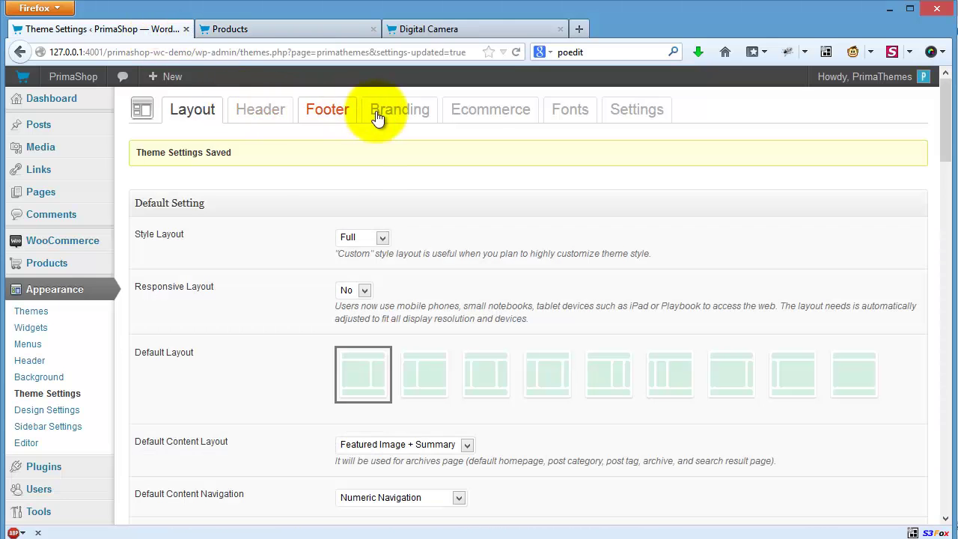
pyautogui.click(477, 117)
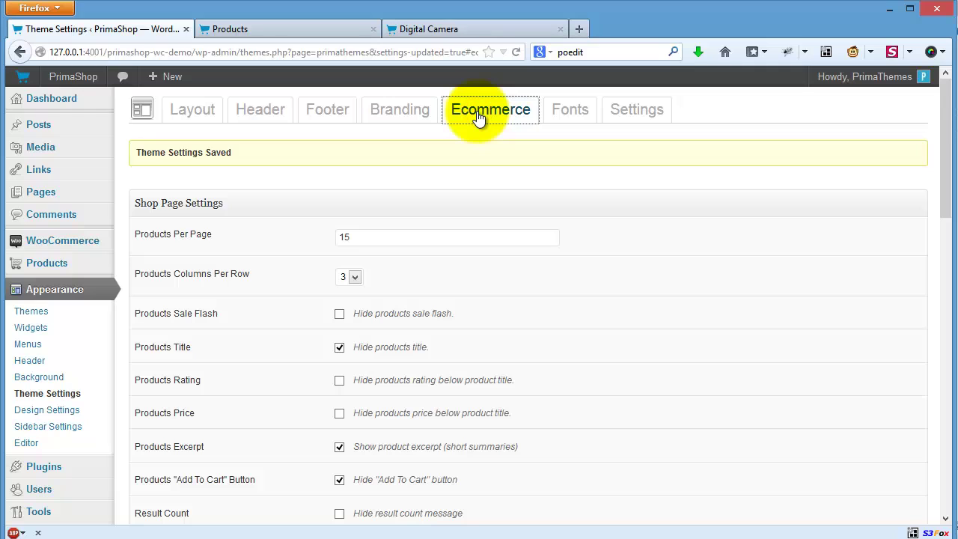
pyautogui.scroll(-2, 514, 241)
pyautogui.scroll(-2, 514, 244)
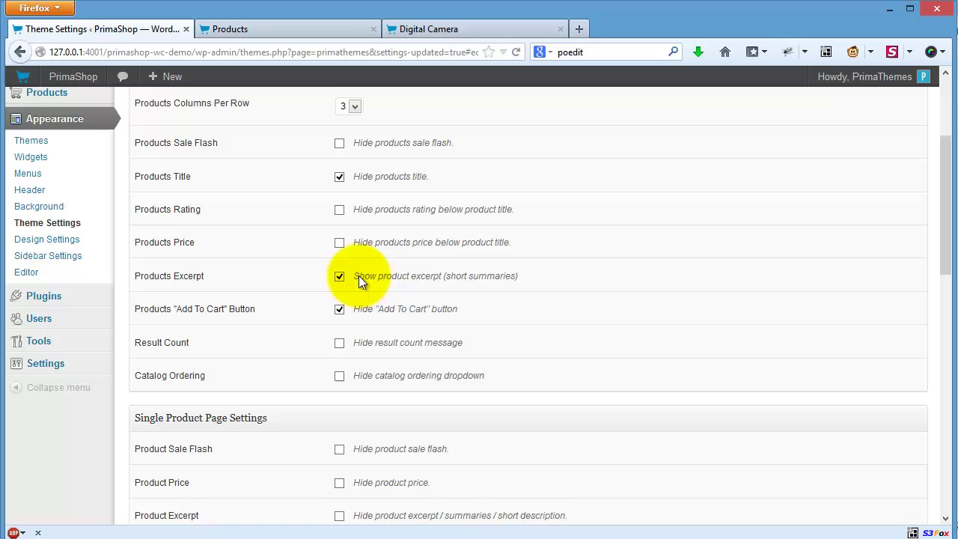
pyautogui.click(282, 26)
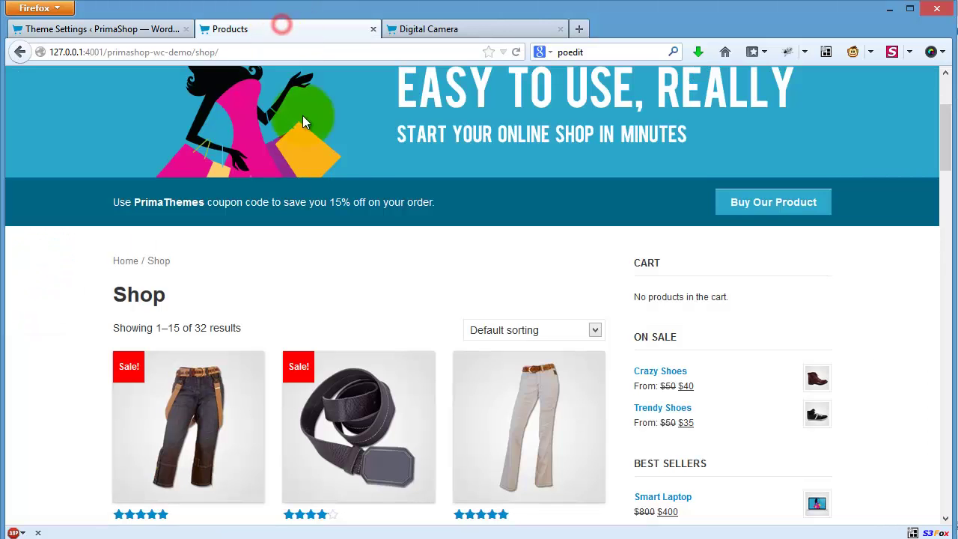
pyautogui.scroll(-2, 337, 172)
pyautogui.scroll(-6, 365, 223)
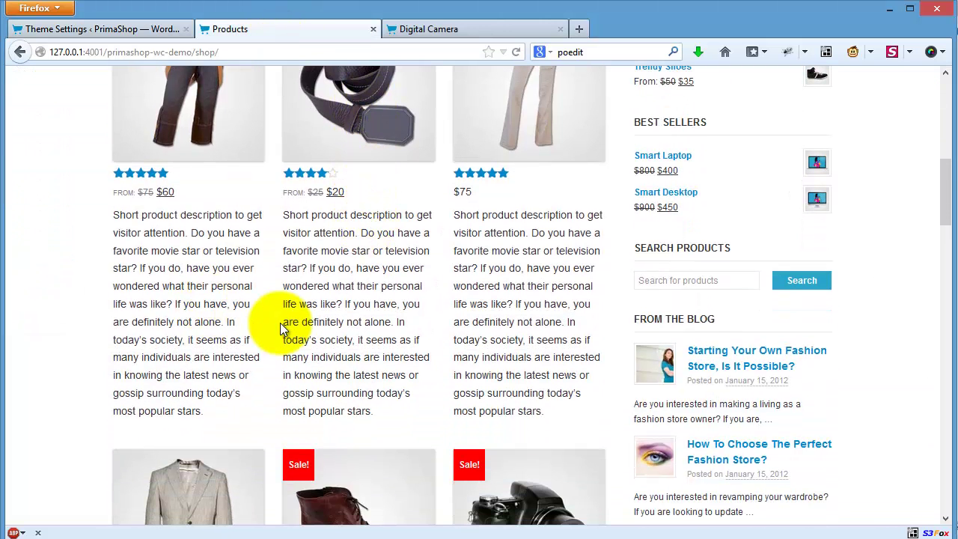
# - Uncheck Products Excerpt and save the theme settings
pyautogui.click(141, 29)
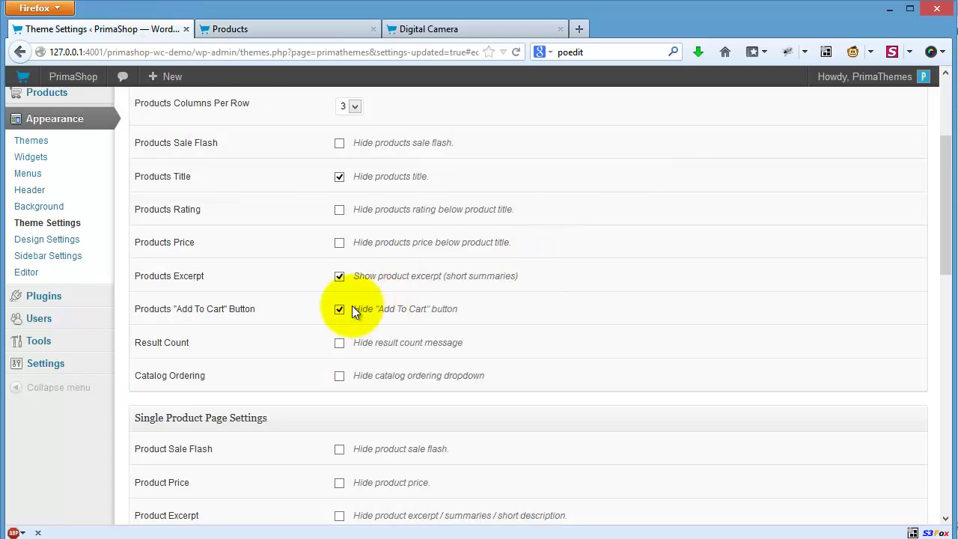
pyautogui.click(338, 276)
pyautogui.scroll(-15, 409, 318)
pyautogui.scroll(-3, 409, 322)
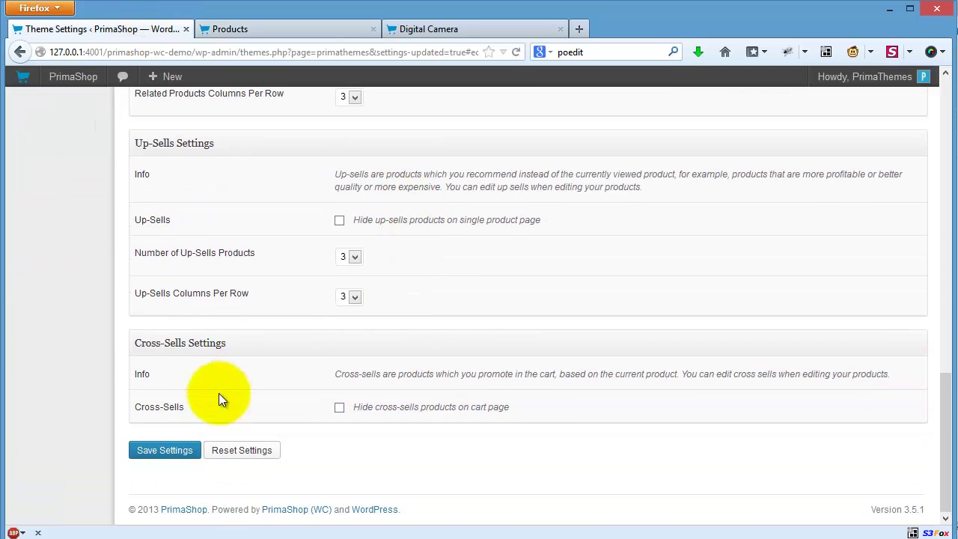
pyautogui.click(167, 450)
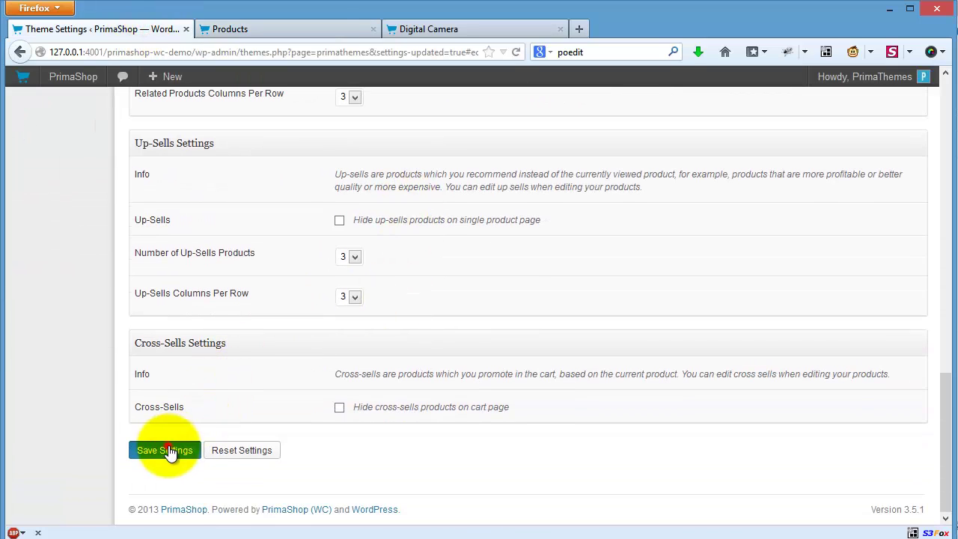
# - Reload the shop page to confirm excerpts are gone
pyautogui.click(313, 28)
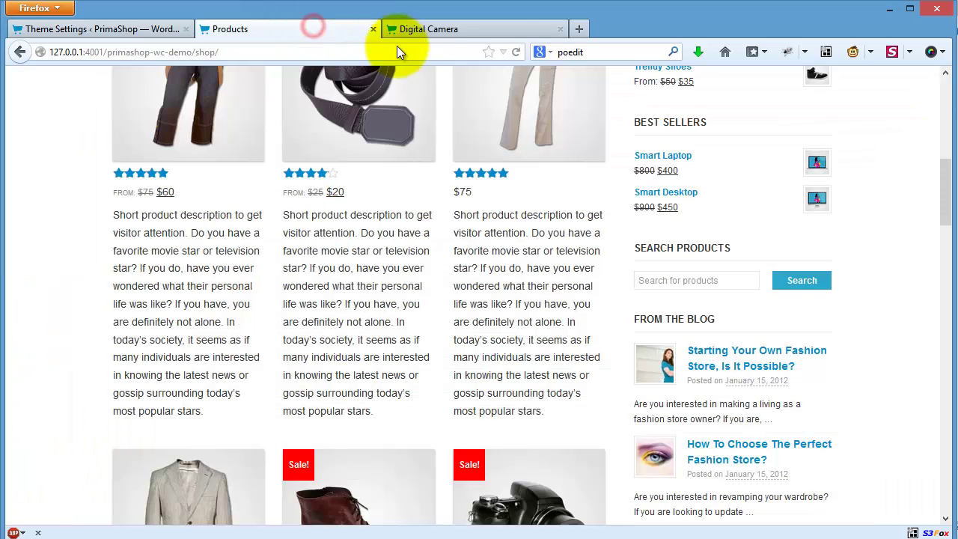
pyautogui.click(517, 52)
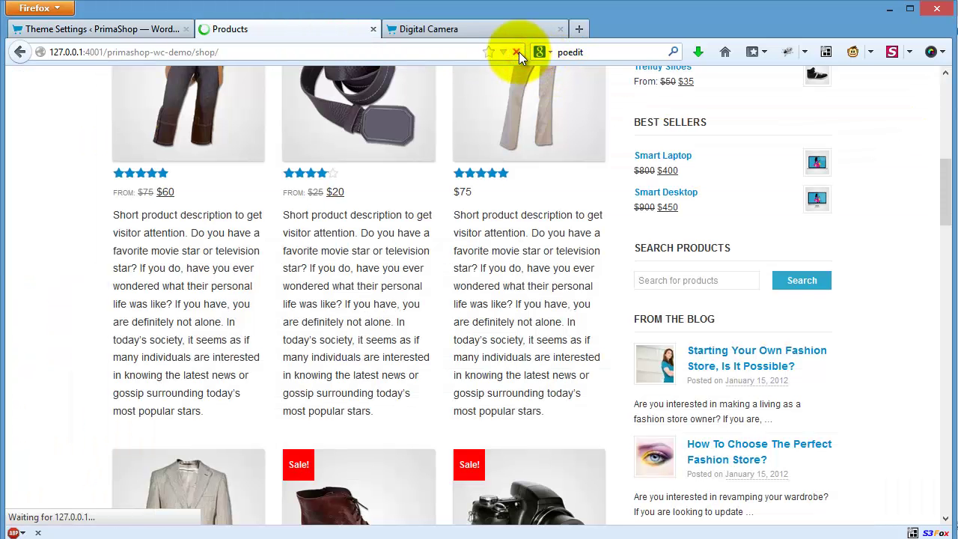
pyautogui.scroll(3, 567, 183)
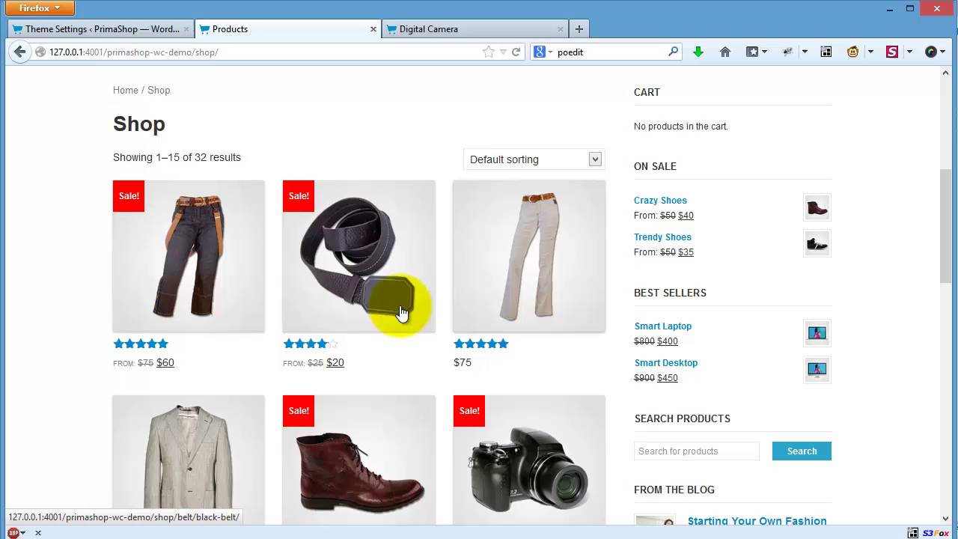
# - Bring up the Ecommerce Single Product Page and Related Products settings
pyautogui.click(158, 28)
pyautogui.click(476, 113)
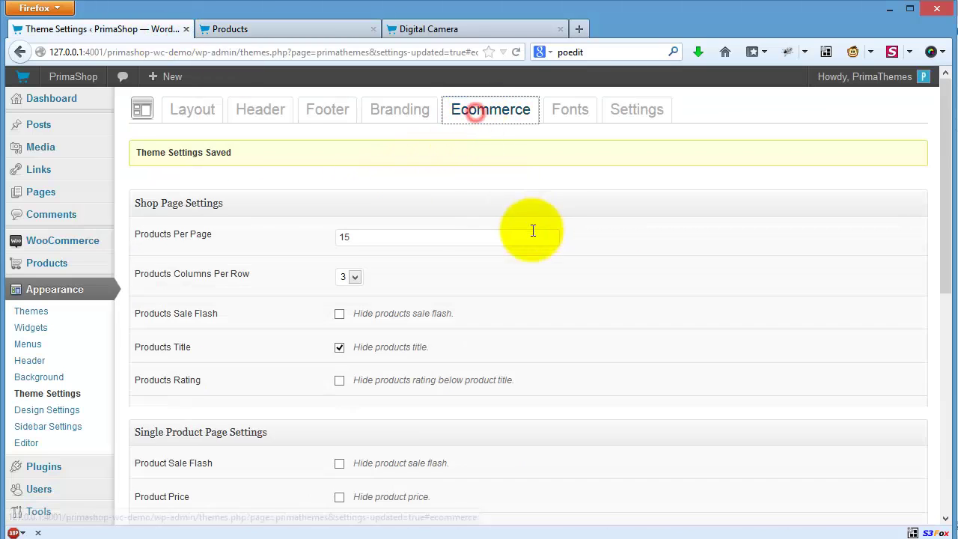
pyautogui.scroll(-4, 479, 246)
pyautogui.scroll(-2, 455, 329)
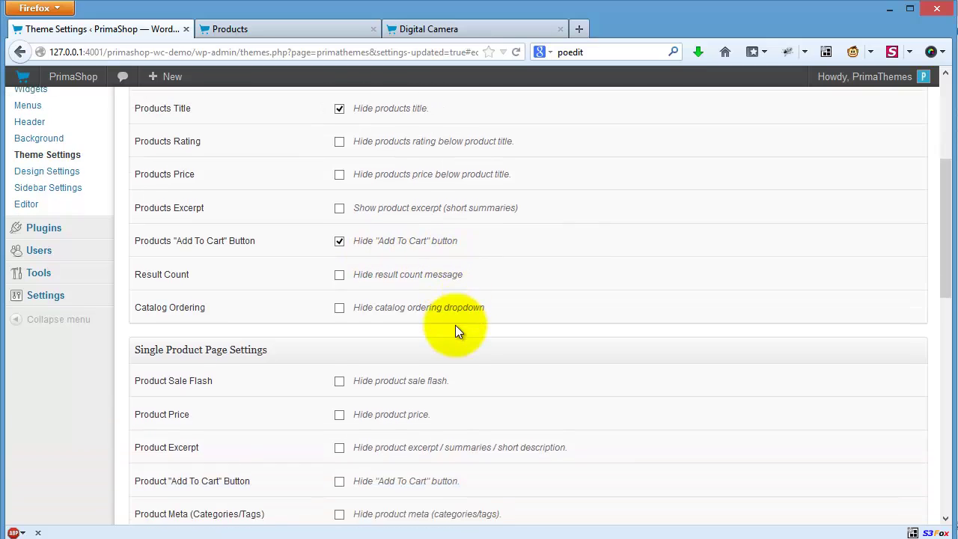
pyautogui.scroll(-3, 455, 324)
pyautogui.scroll(-2, 422, 236)
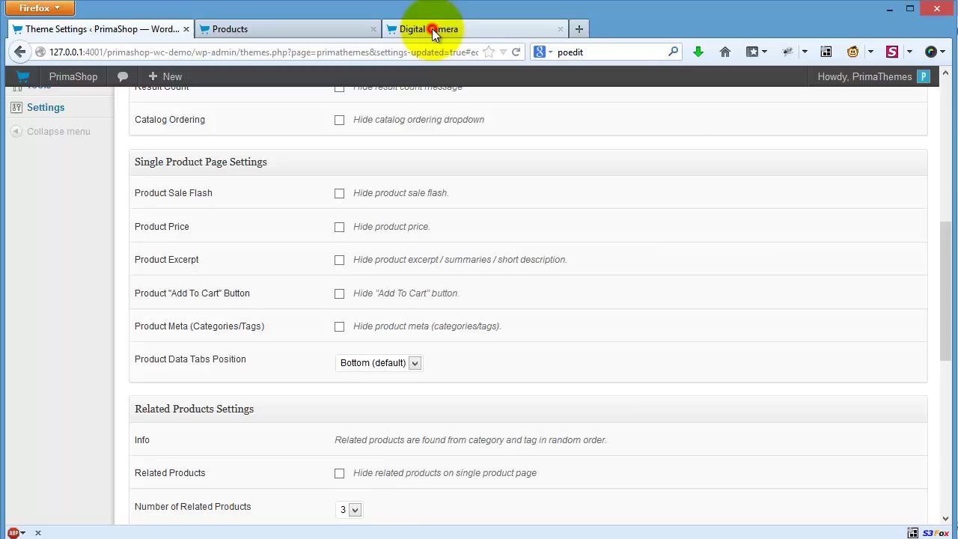
# - Hide Add To Cart and product categories/tags on single product pages, then save
pyautogui.click(432, 28)
pyautogui.scroll(-6, 493, 281)
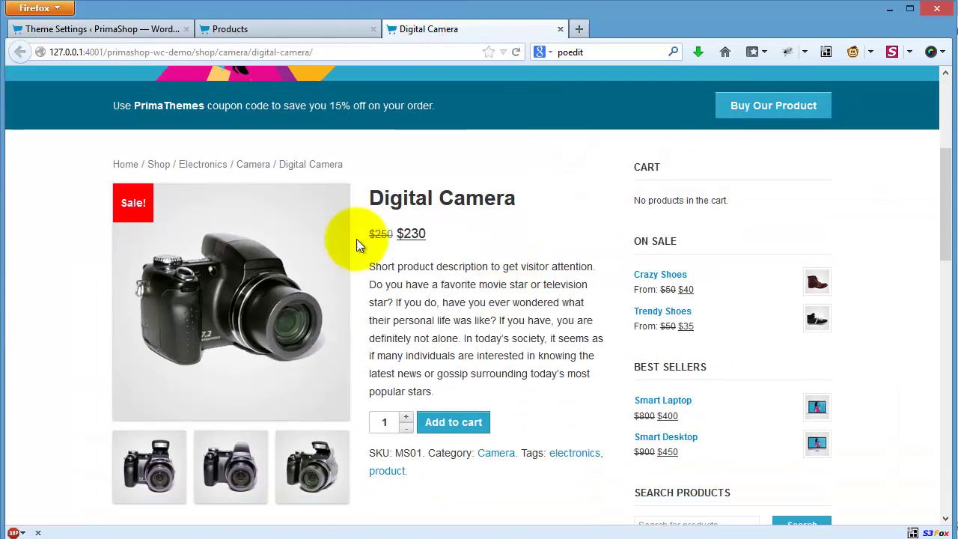
pyautogui.click(150, 30)
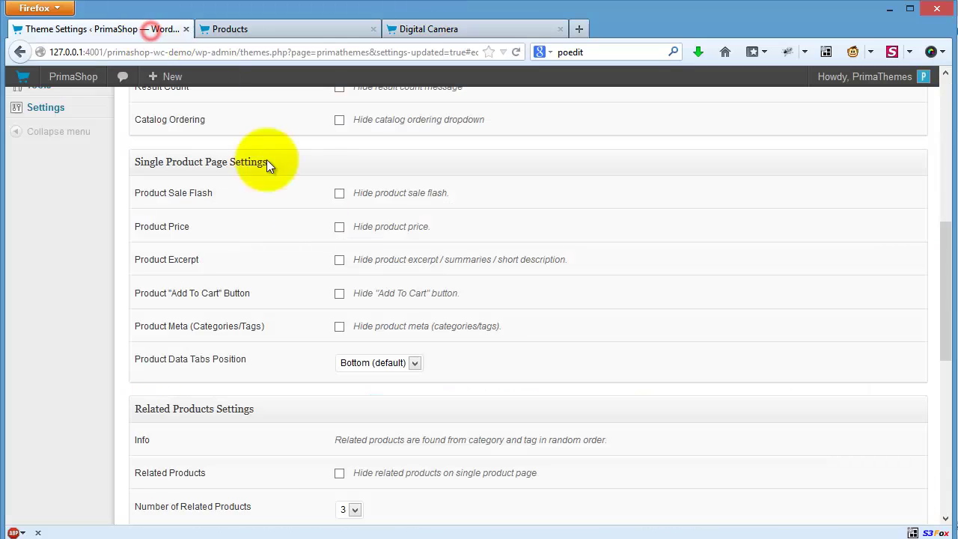
pyautogui.click(339, 192)
pyautogui.click(337, 227)
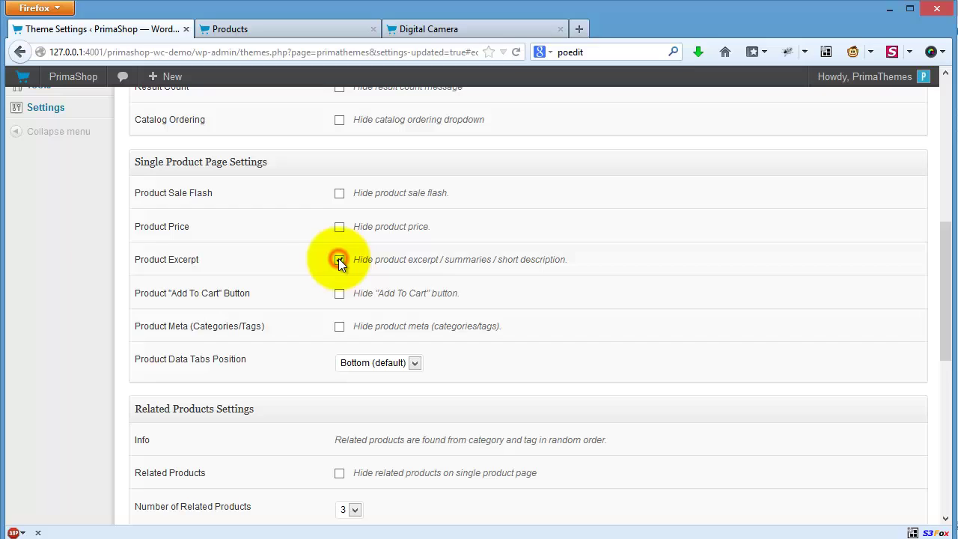
pyautogui.click(338, 259)
pyautogui.click(341, 293)
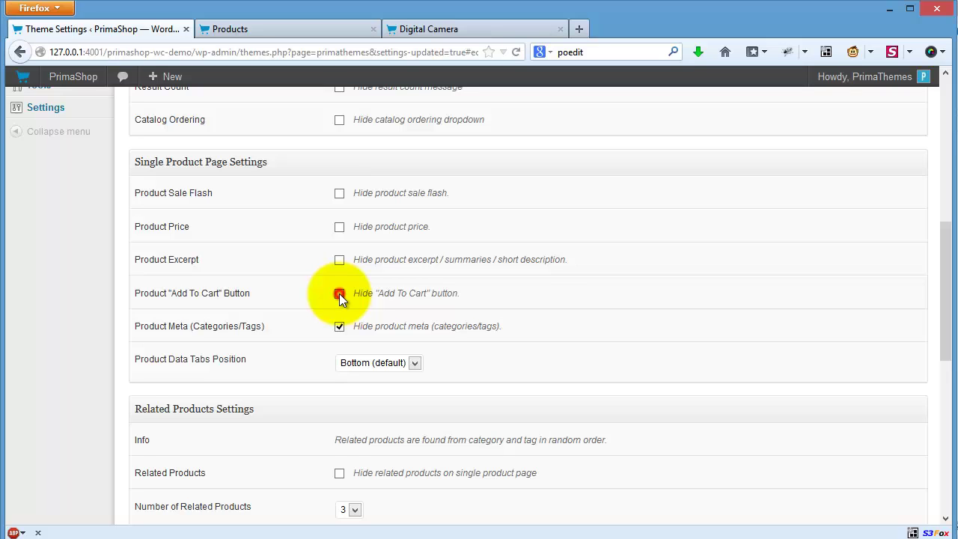
pyautogui.click(339, 293)
pyautogui.scroll(-4, 423, 344)
pyautogui.scroll(-7, 421, 348)
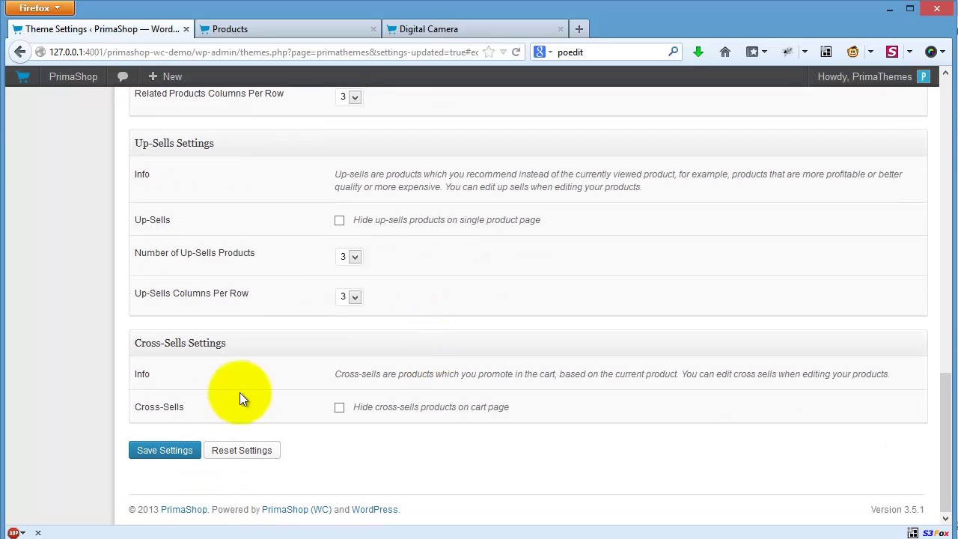
pyautogui.click(178, 451)
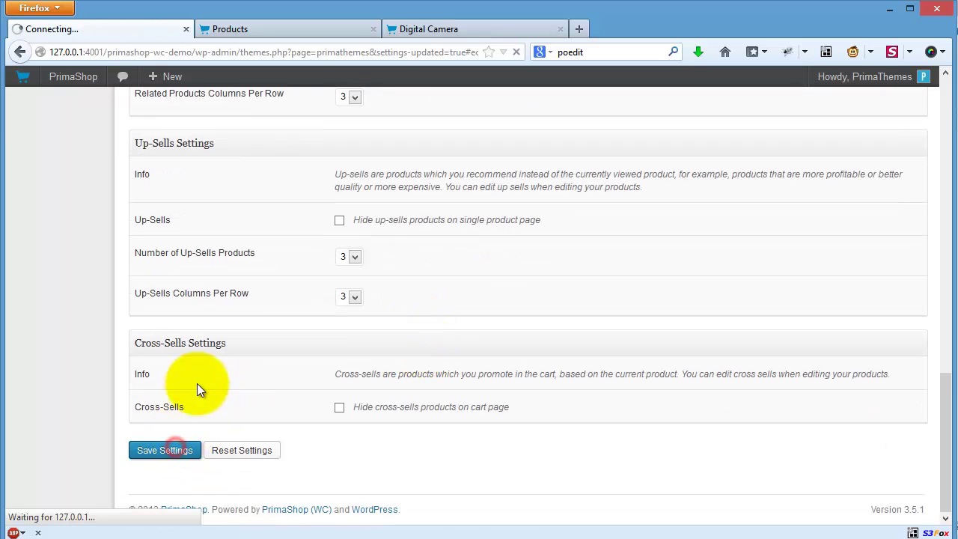
# - Reload the Digital Camera page and scroll down to inspect its Related Products section
pyautogui.click(493, 24)
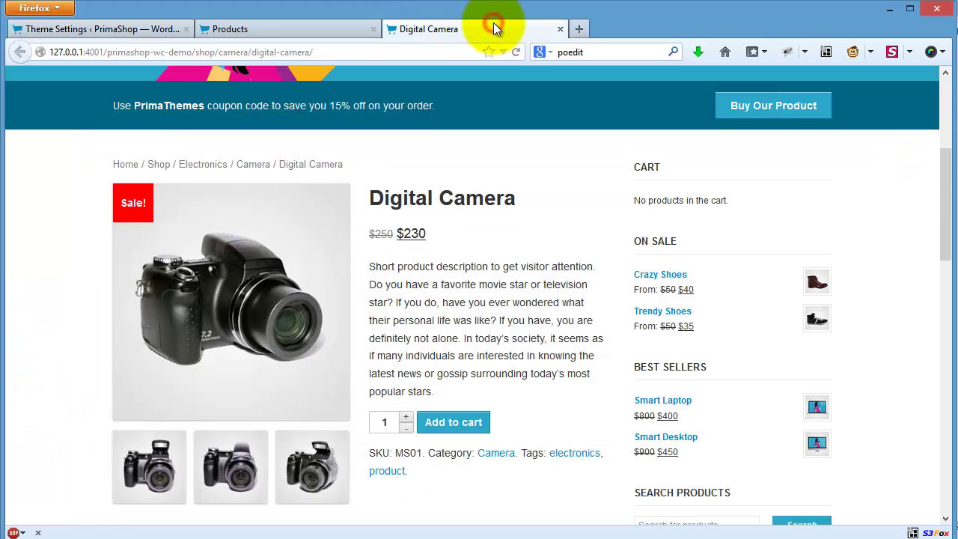
pyautogui.click(515, 52)
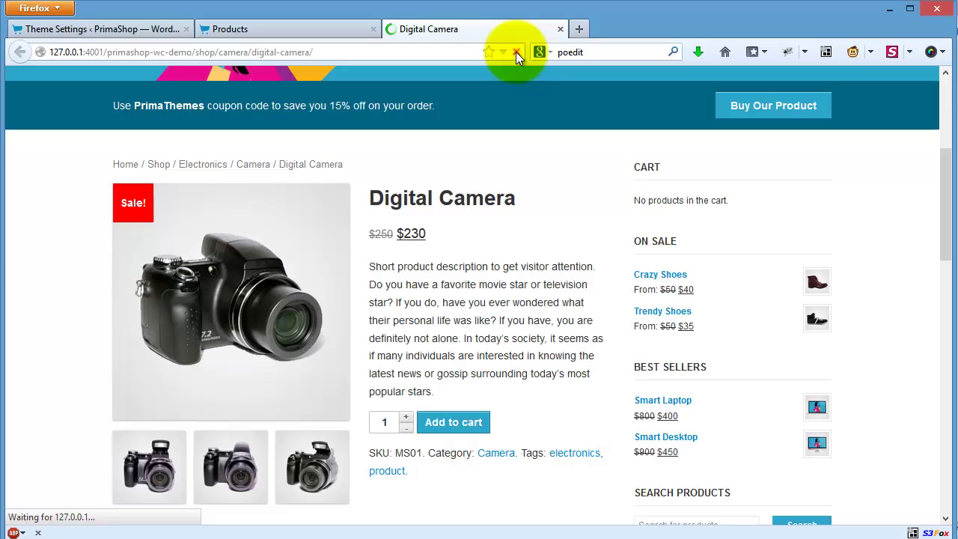
pyautogui.scroll(-2, 533, 274)
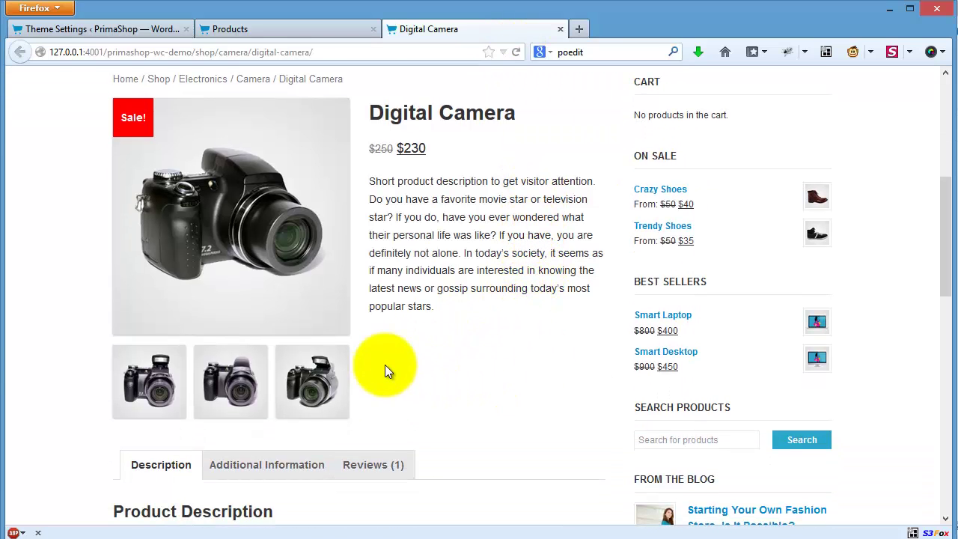
pyautogui.scroll(-2, 464, 360)
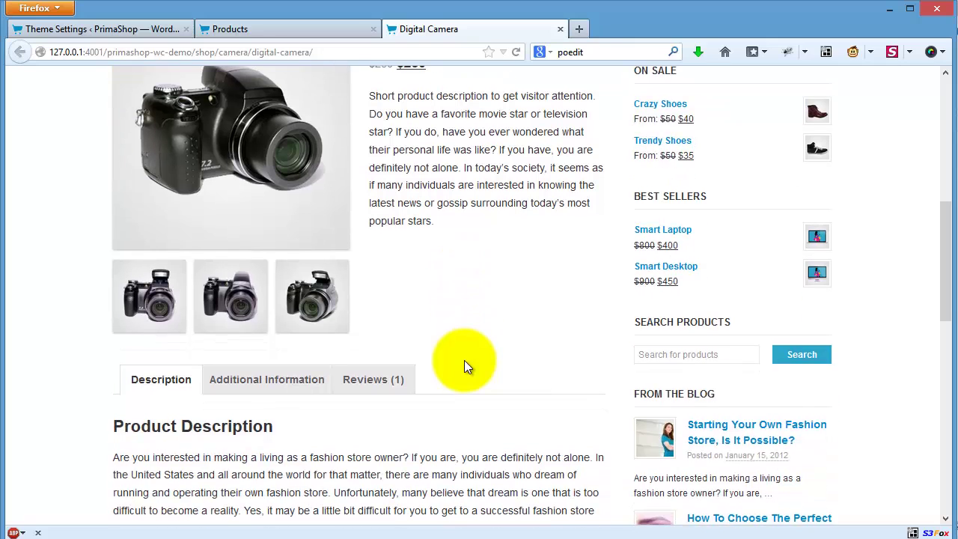
pyautogui.scroll(1, 464, 359)
pyautogui.scroll(1, 463, 360)
pyautogui.scroll(4, 463, 360)
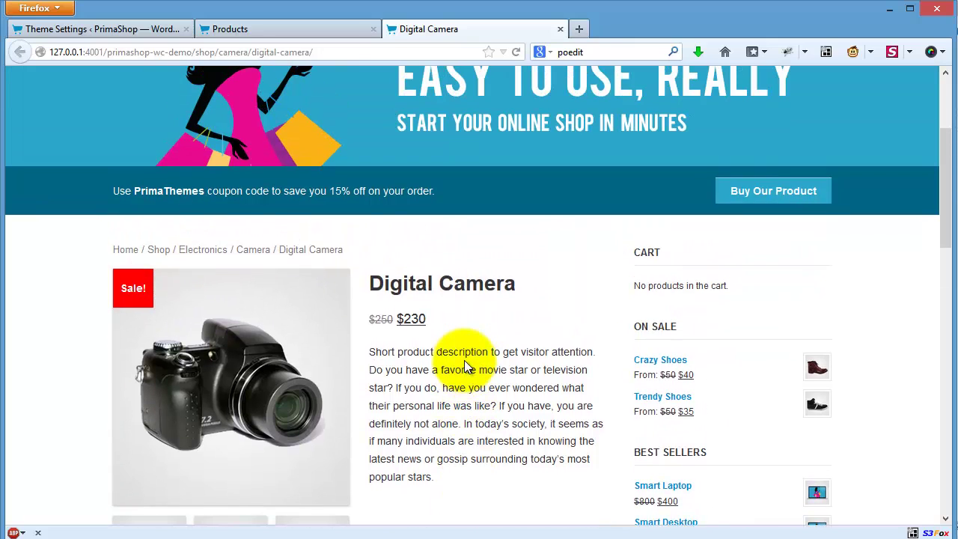
pyautogui.scroll(-3, 463, 360)
pyautogui.scroll(-1, 464, 360)
pyautogui.scroll(-2, 463, 360)
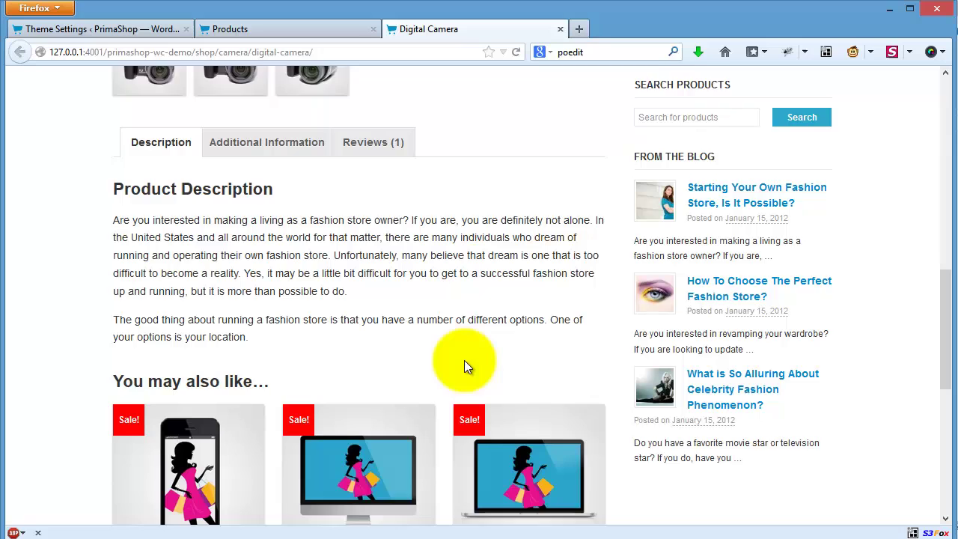
pyautogui.scroll(-4, 464, 360)
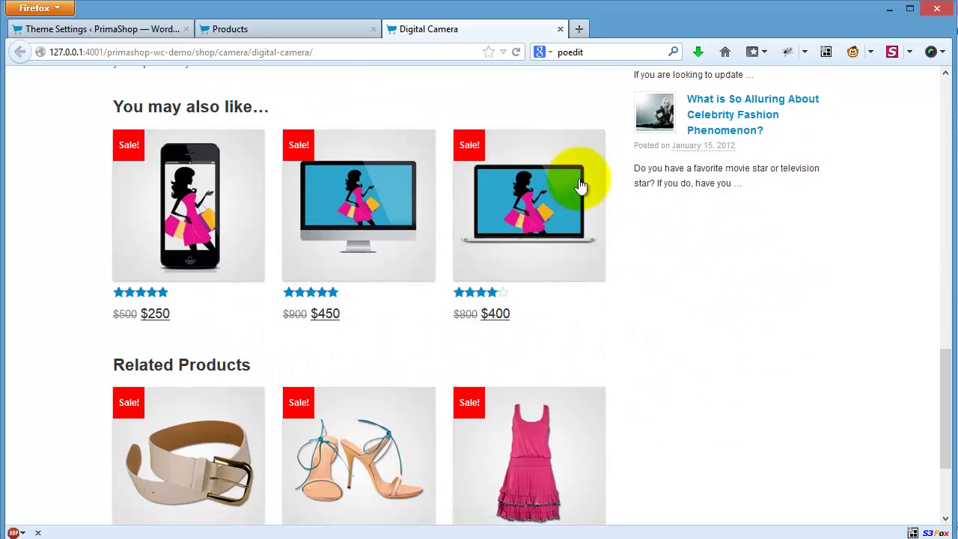
pyautogui.scroll(-1, 187, 296)
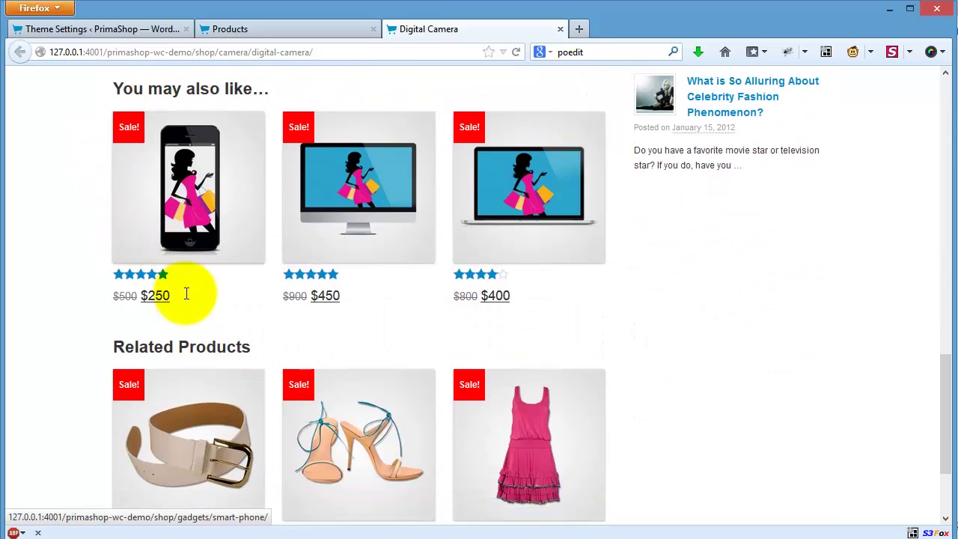
pyautogui.scroll(1, 171, 396)
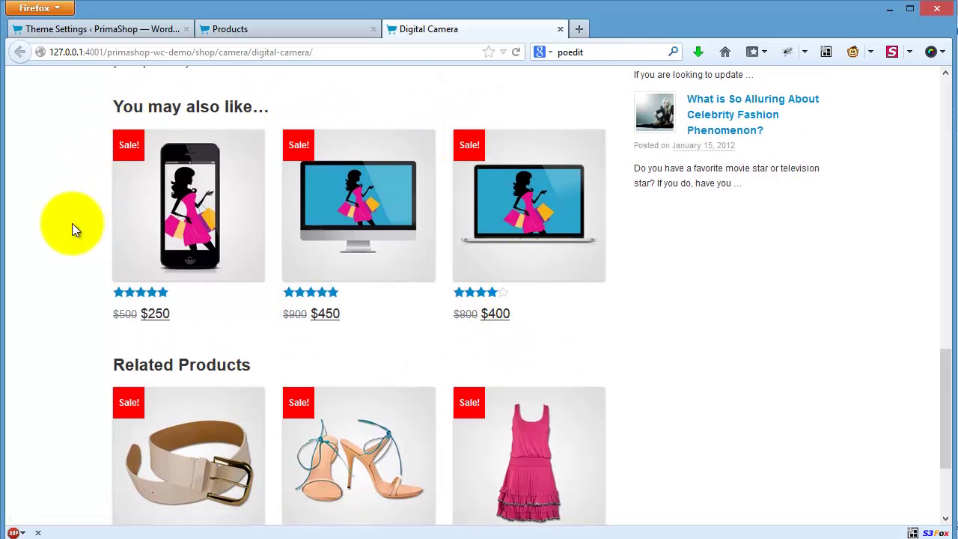
pyautogui.scroll(-2, 300, 314)
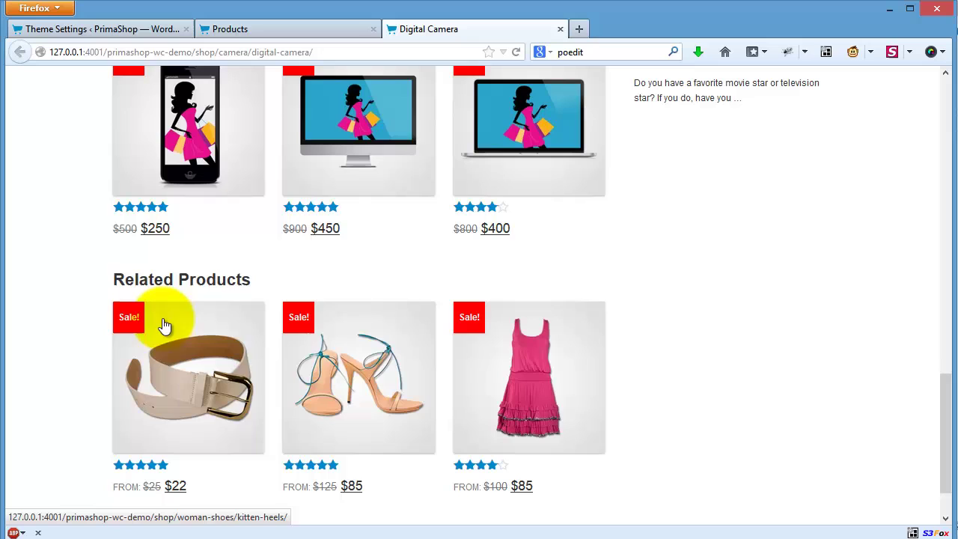
pyautogui.click(132, 30)
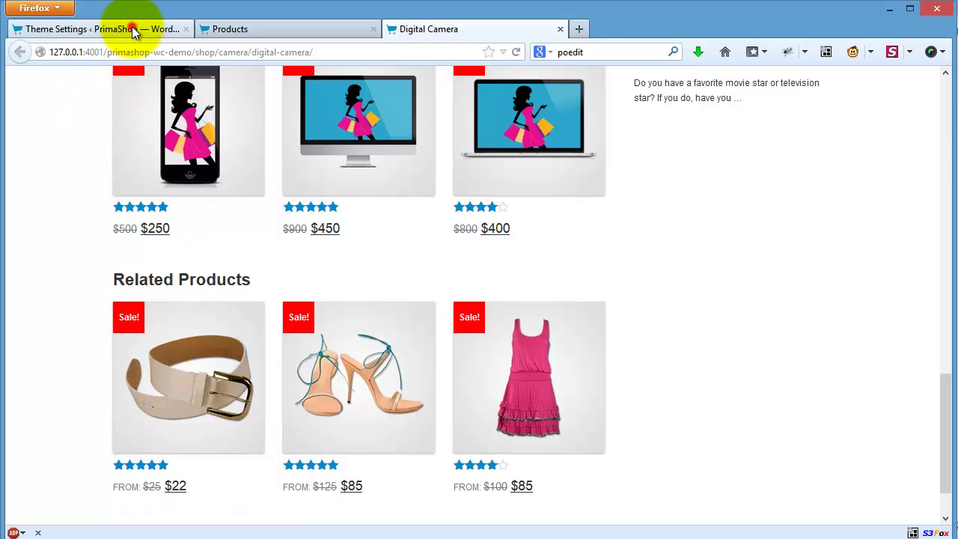
# - Set related products to four items shown four per row
pyautogui.click(474, 106)
pyautogui.scroll(-4, 445, 346)
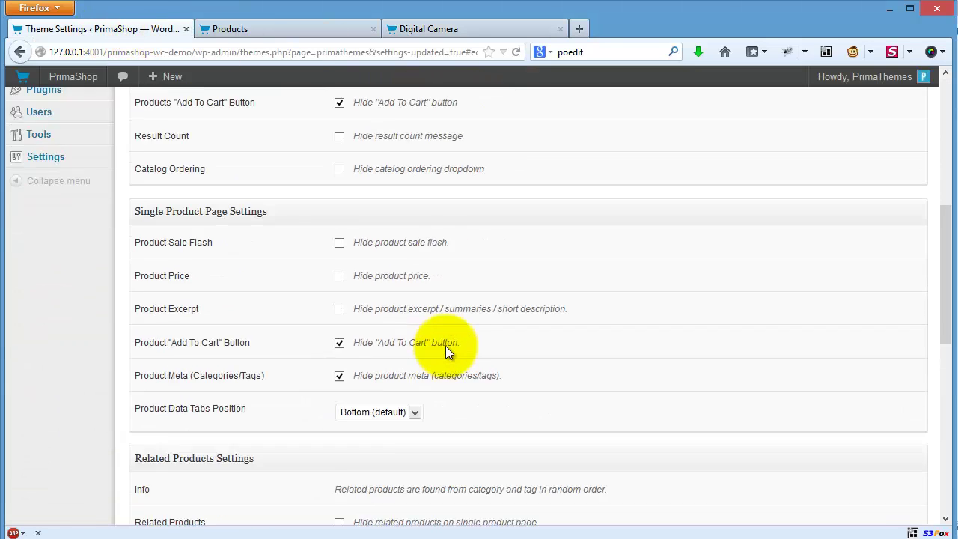
pyautogui.scroll(-2, 445, 346)
pyautogui.scroll(-5, 445, 346)
pyautogui.scroll(-3, 445, 346)
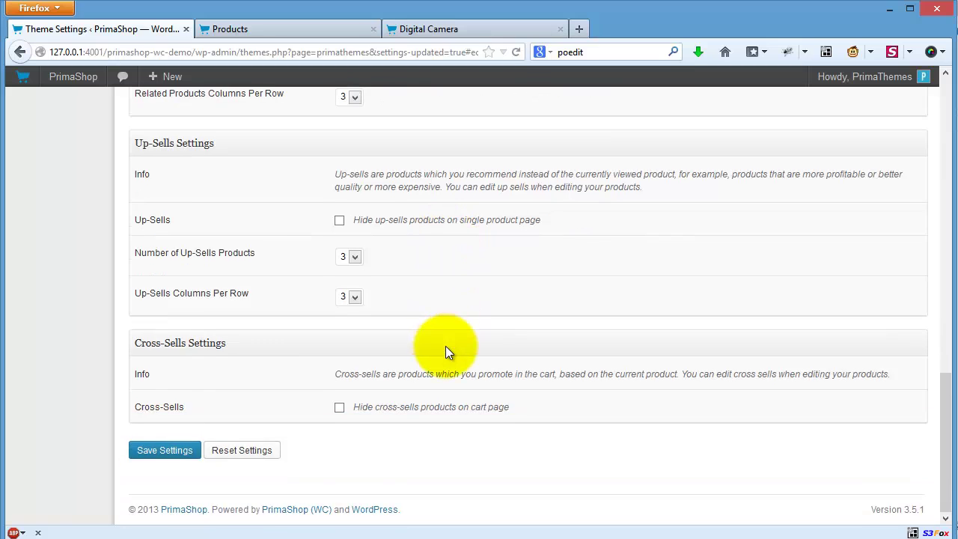
pyautogui.scroll(2, 445, 346)
pyautogui.scroll(2, 445, 346)
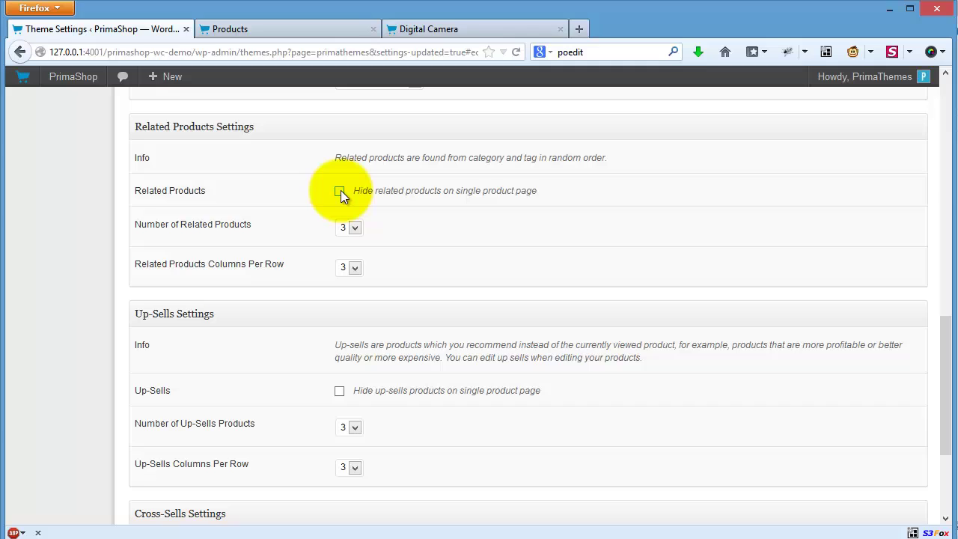
pyautogui.click(357, 226)
pyautogui.click(349, 276)
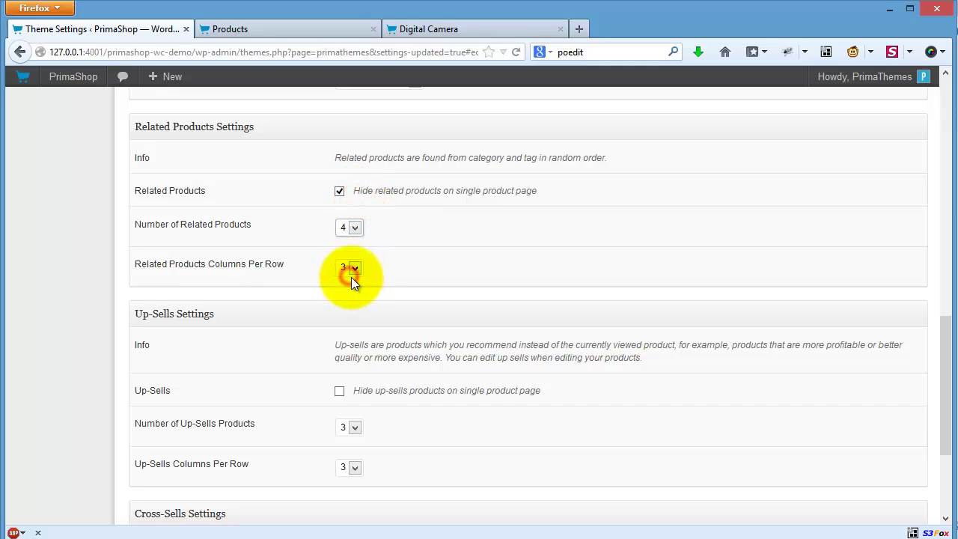
pyautogui.click(344, 317)
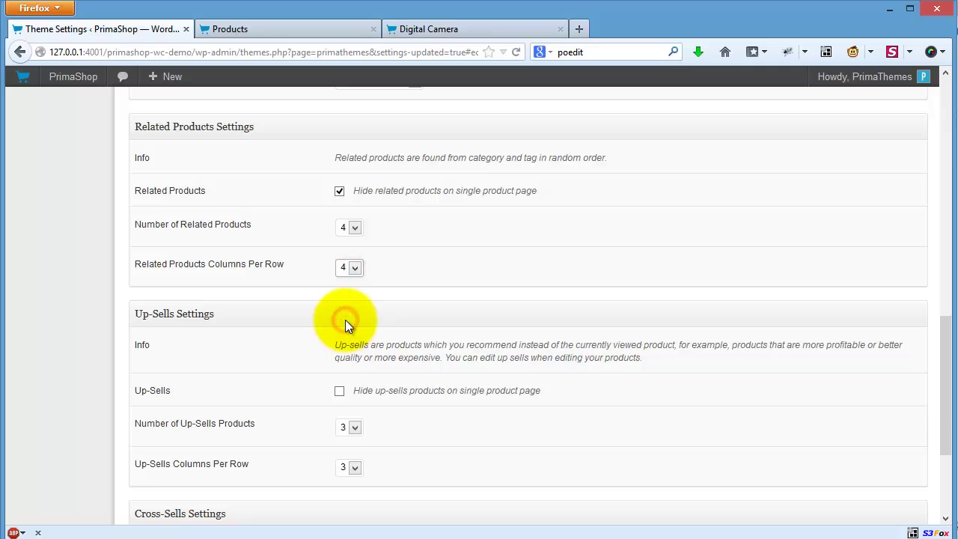
# - Set up-sells to four items in four columns and save the Ecommerce settings
pyautogui.scroll(-2, 386, 287)
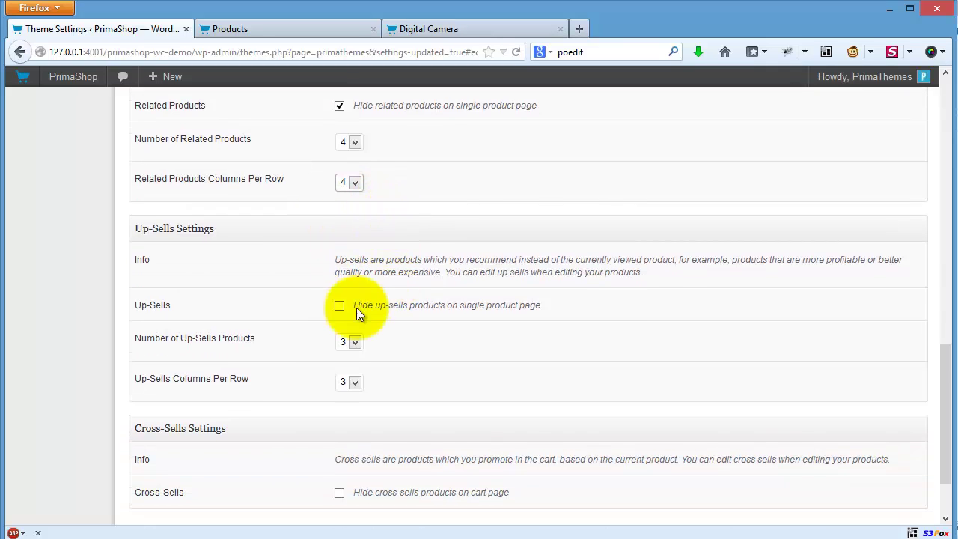
pyautogui.scroll(-2, 386, 306)
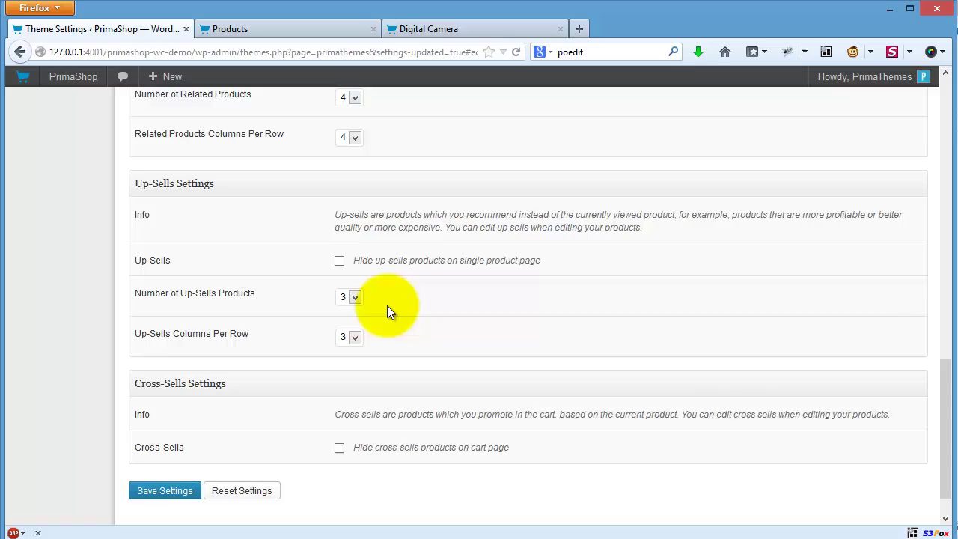
pyautogui.click(355, 257)
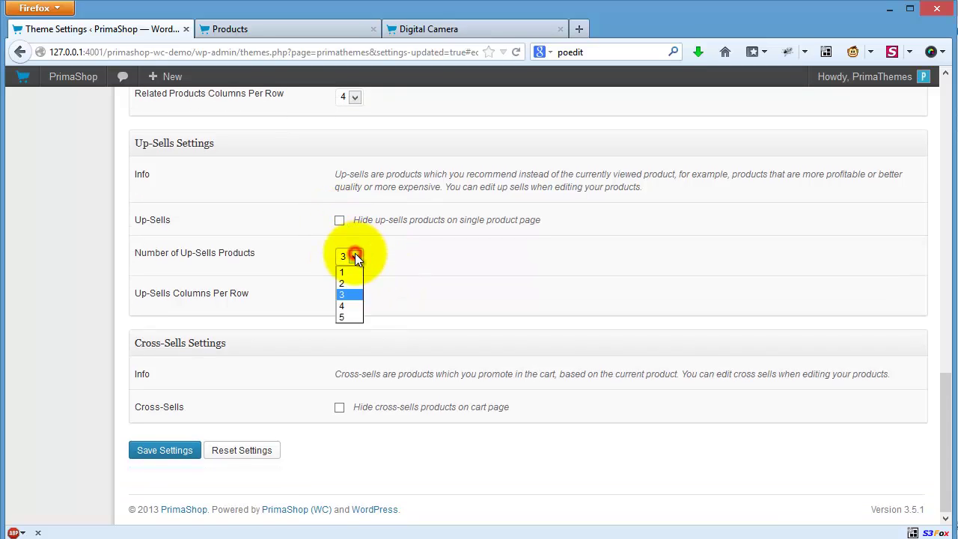
pyautogui.click(347, 304)
pyautogui.click(352, 346)
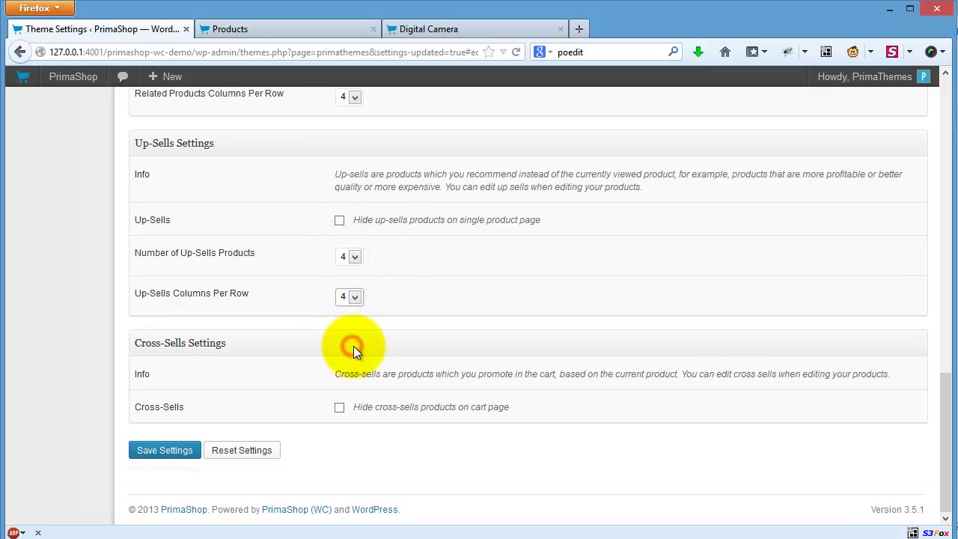
pyautogui.click(145, 454)
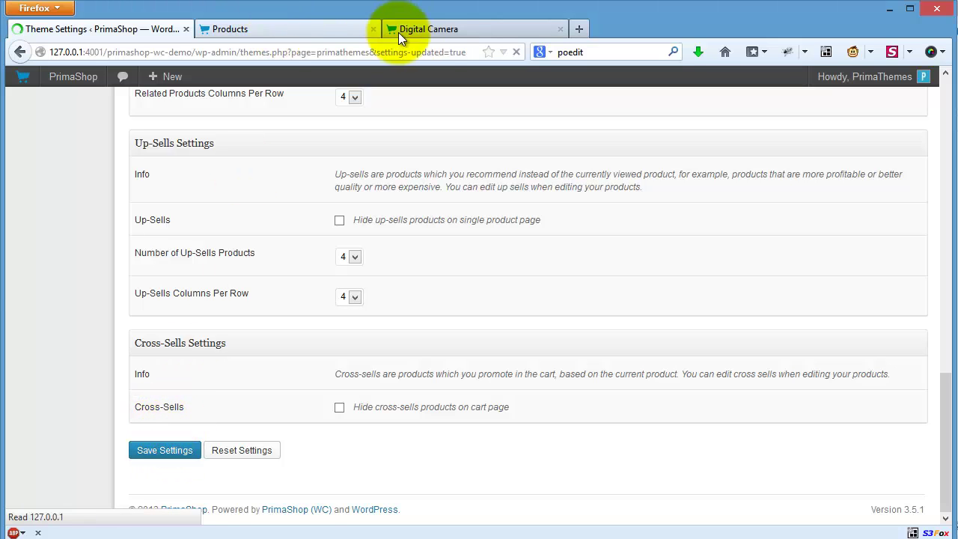
# - Reload the Digital Camera page to see four up-sells and four related products per row
pyautogui.click(444, 31)
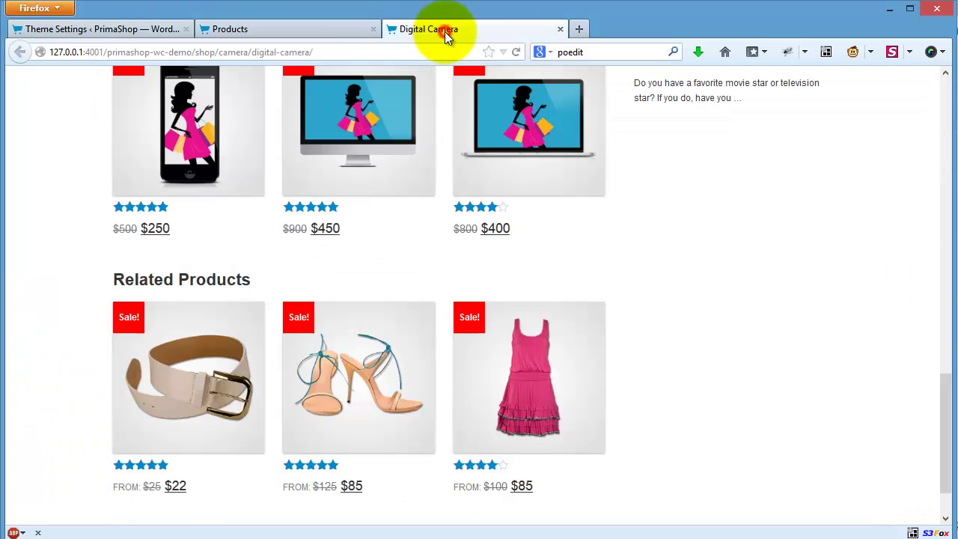
pyautogui.click(516, 54)
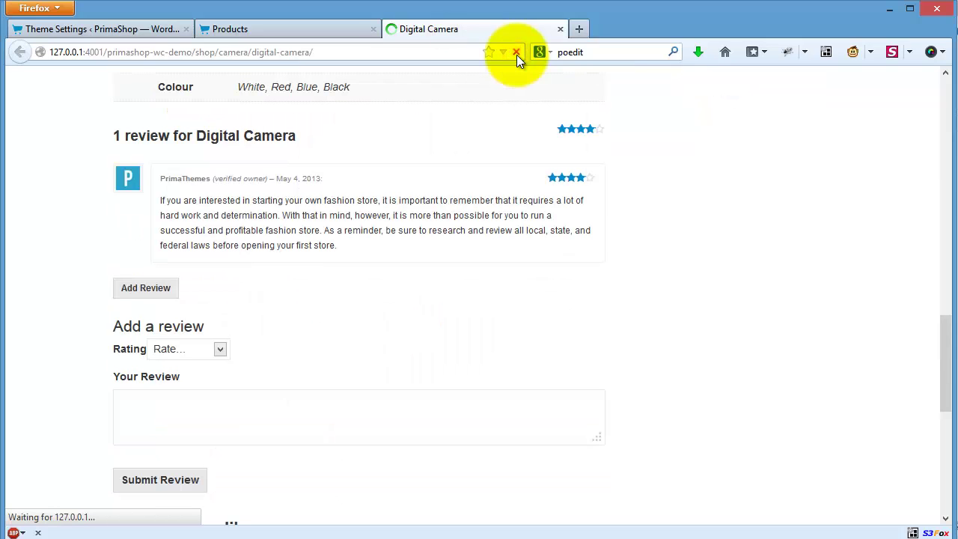
pyautogui.scroll(2, 337, 225)
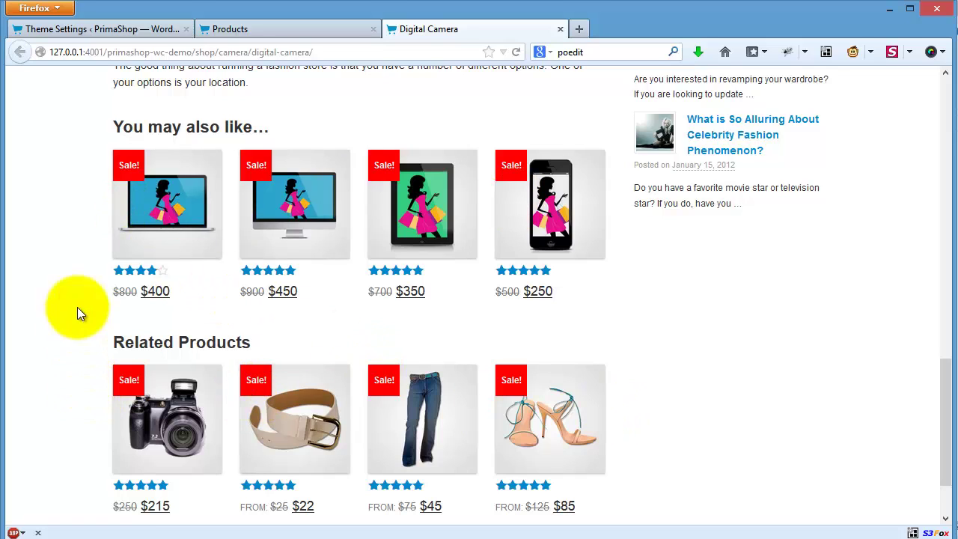
# - Scroll the Ecommerce settings to Cross-Sells Settings and read its Info explanation
pyautogui.click(152, 30)
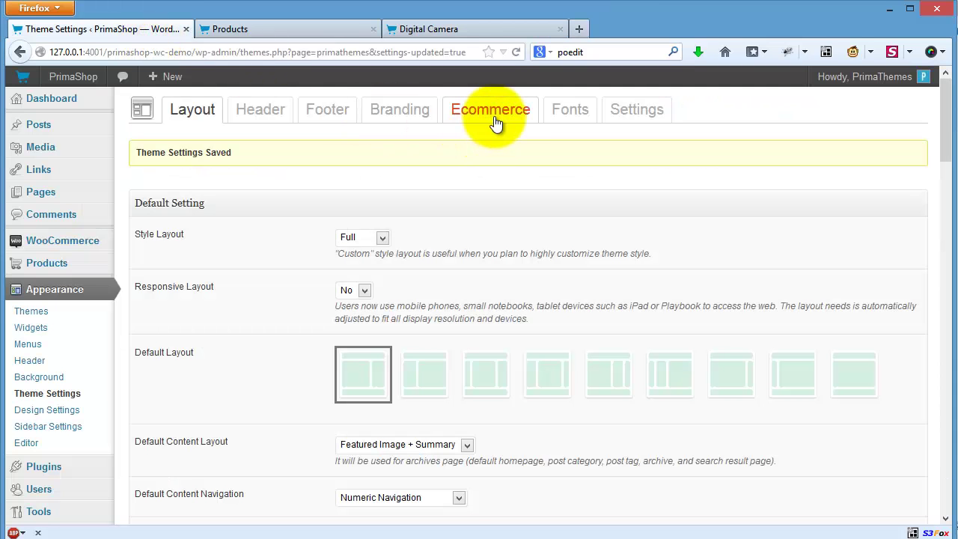
pyautogui.click(491, 118)
pyautogui.scroll(-2, 497, 287)
pyautogui.scroll(-5, 496, 288)
pyautogui.scroll(-4, 497, 287)
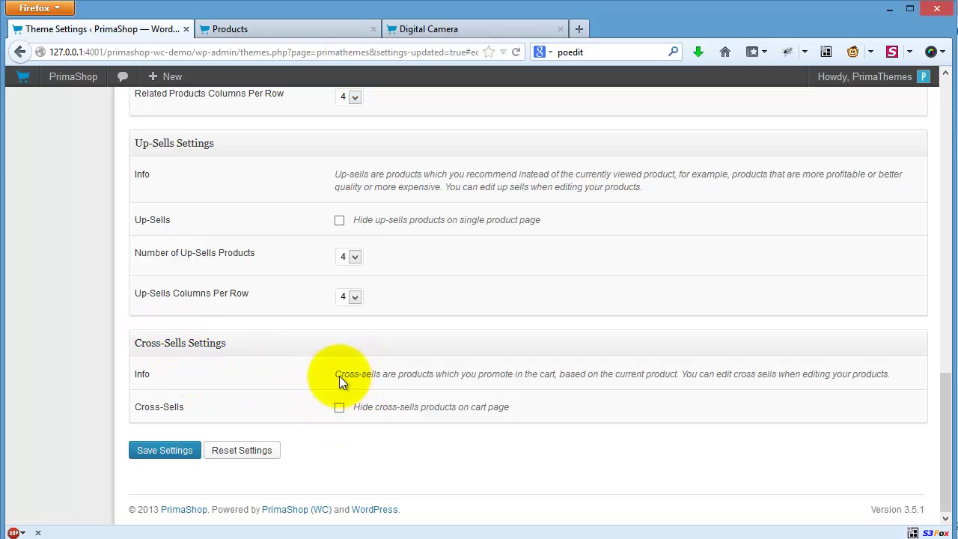
pyautogui.moveTo(337, 374); pyautogui.dragTo(455, 374)
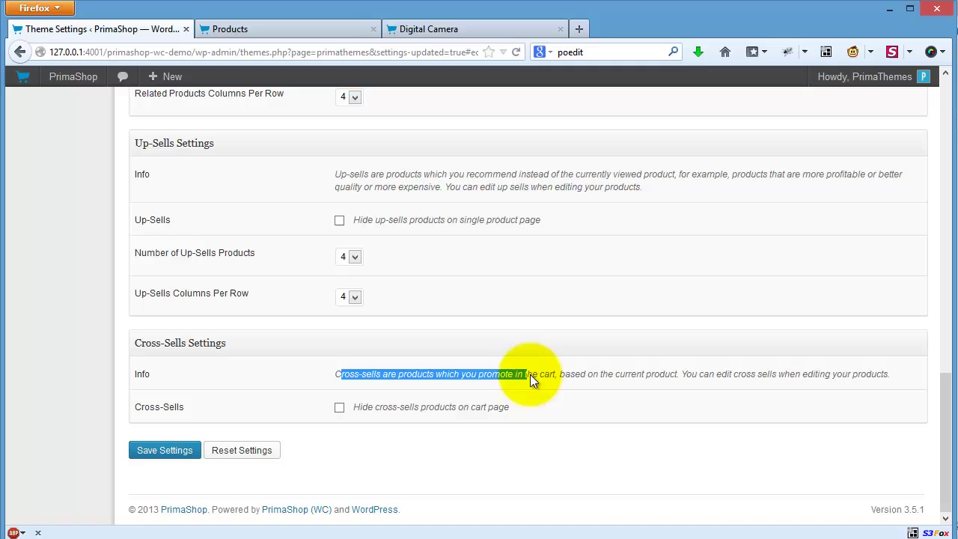
pyautogui.moveTo(570, 375); pyautogui.dragTo(629, 377)
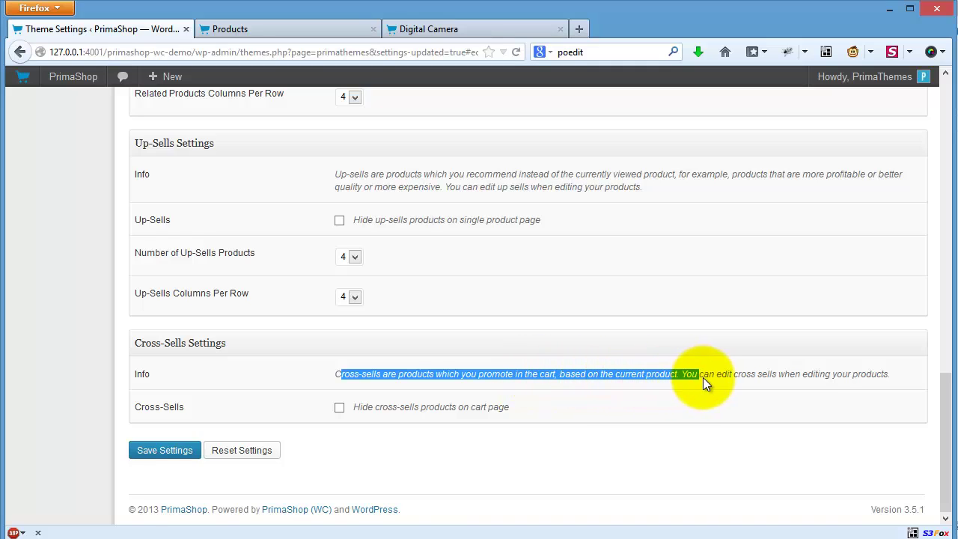
pyautogui.moveTo(778, 376); pyautogui.dragTo(837, 375)
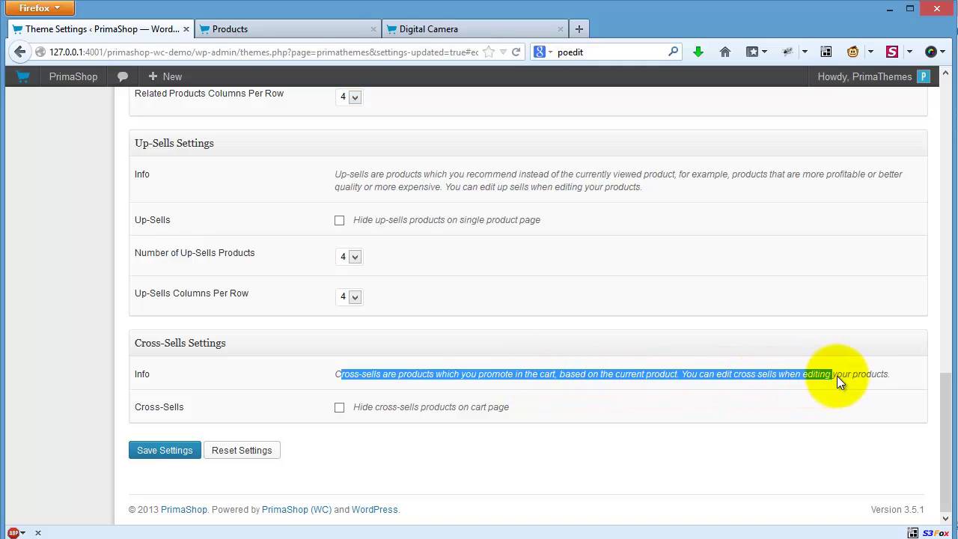
pyautogui.click(315, 385)
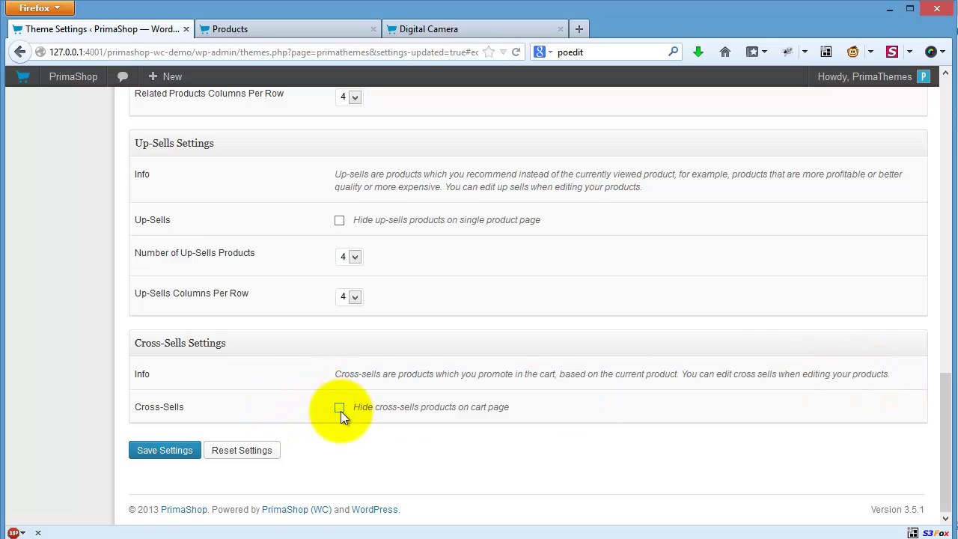
# - Look over the Digital Camera product page in the other tab
pyautogui.scroll(10, 340, 410)
pyautogui.scroll(10, 340, 410)
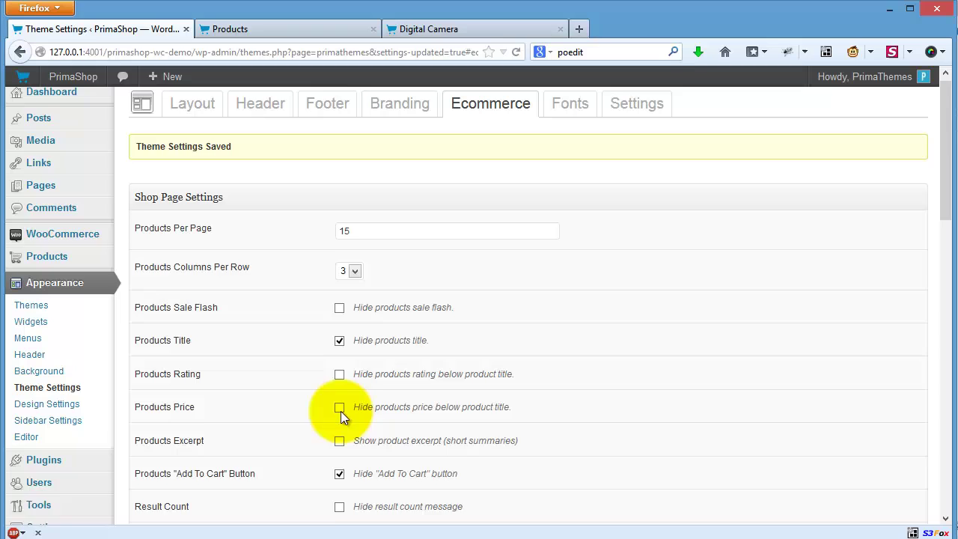
pyautogui.click(417, 25)
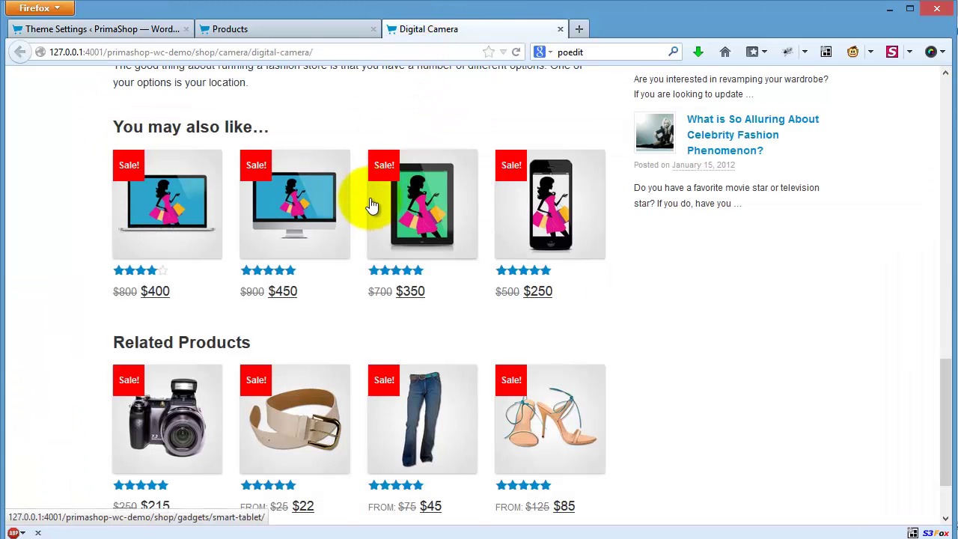
pyautogui.scroll(5, 370, 201)
pyautogui.scroll(3, 369, 200)
pyautogui.scroll(2, 367, 193)
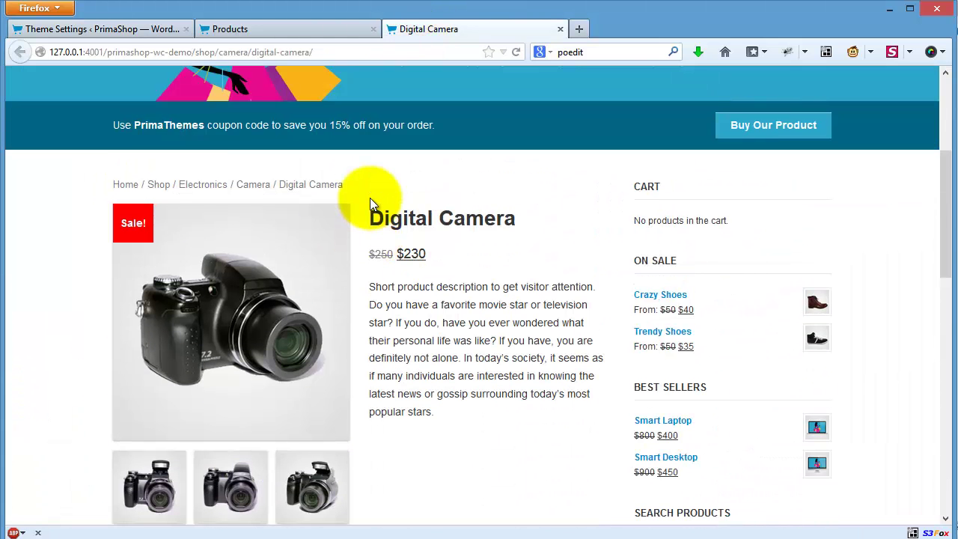
# - Uncheck Hide 'Add To Cart' button in Ecommerce theme settings and save
pyautogui.click(114, 29)
pyautogui.click(489, 108)
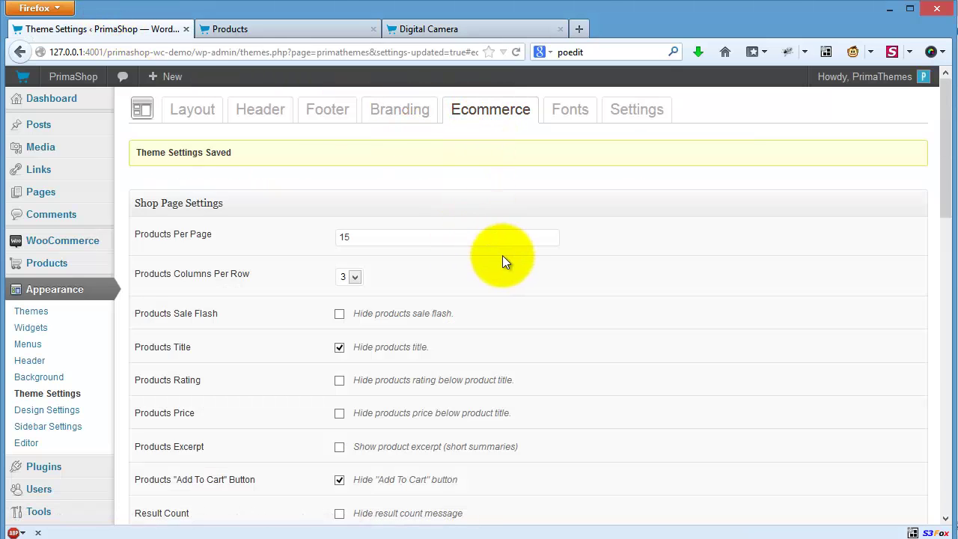
pyautogui.scroll(-5, 502, 255)
pyautogui.scroll(-5, 502, 255)
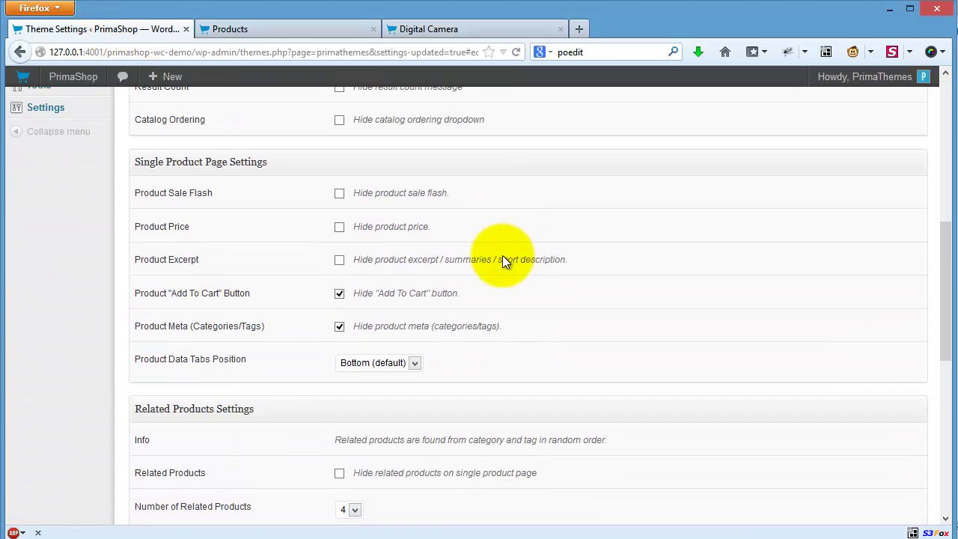
pyautogui.click(340, 294)
pyautogui.scroll(-4, 341, 294)
pyautogui.scroll(-6, 341, 294)
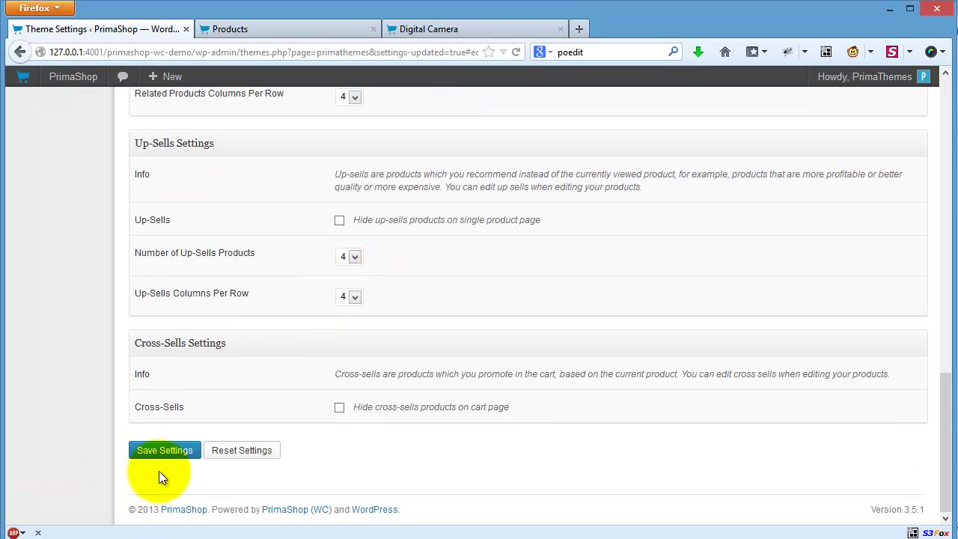
pyautogui.click(159, 452)
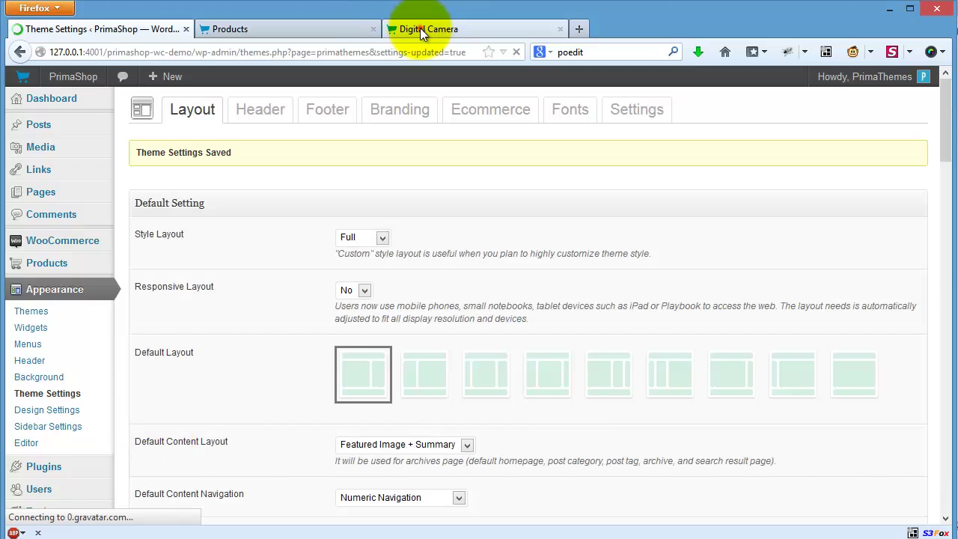
# - Reload the Digital Camera page, add it to the cart, and view the cart's cross-sells
pyautogui.click(420, 28)
pyautogui.click(516, 52)
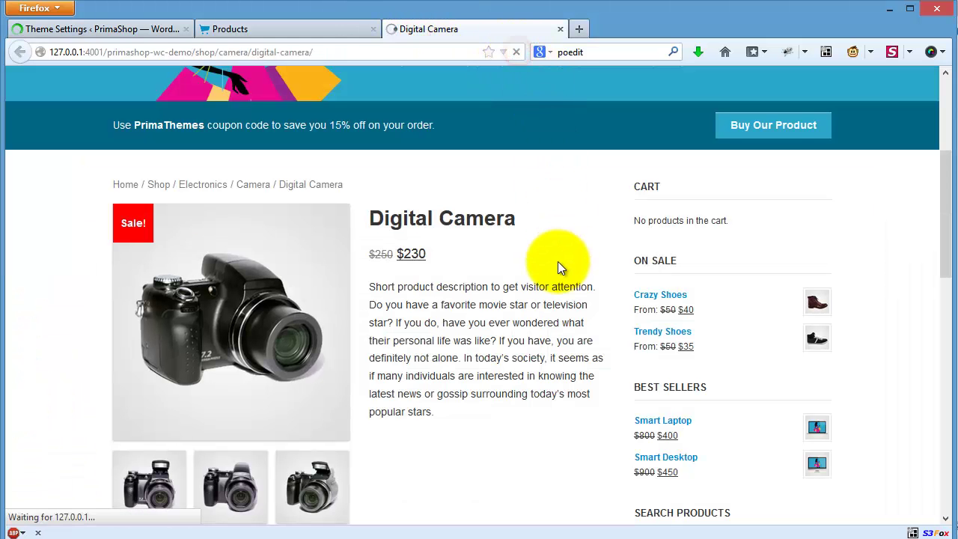
pyautogui.scroll(-2, 538, 295)
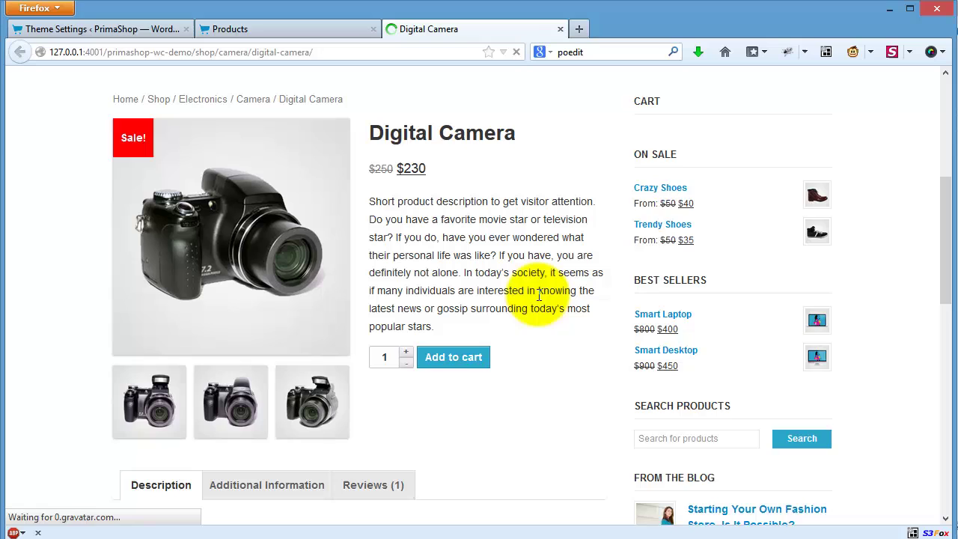
pyautogui.click(457, 358)
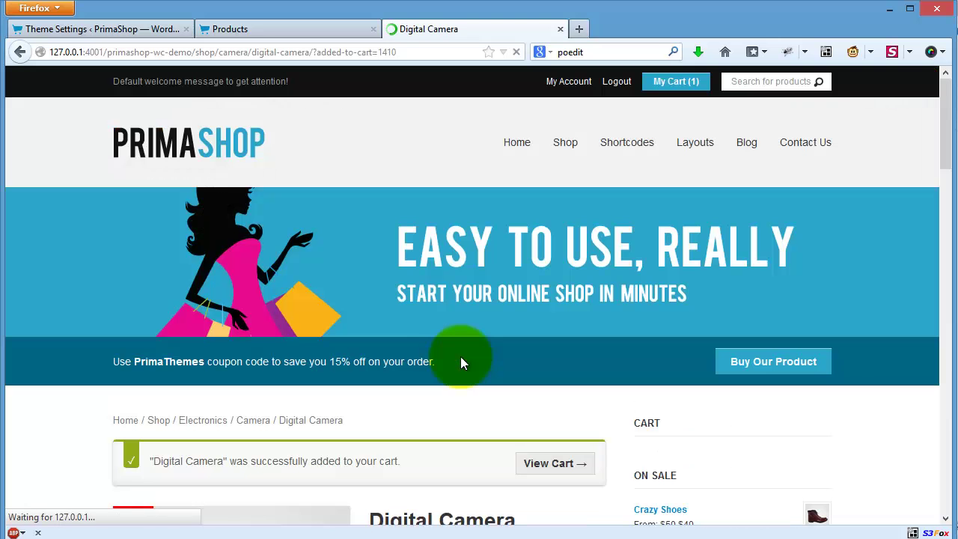
pyautogui.click(544, 461)
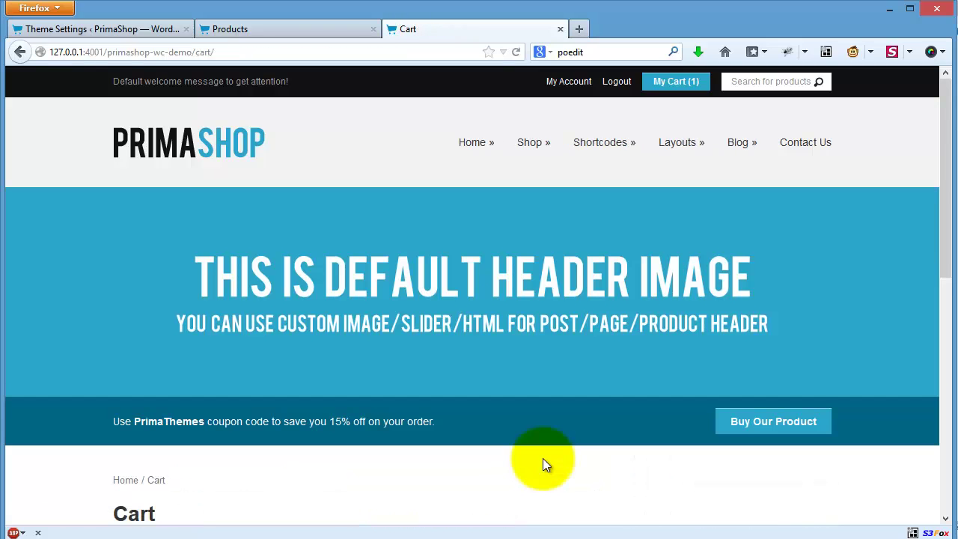
pyautogui.scroll(-4, 545, 463)
pyautogui.scroll(-6, 545, 464)
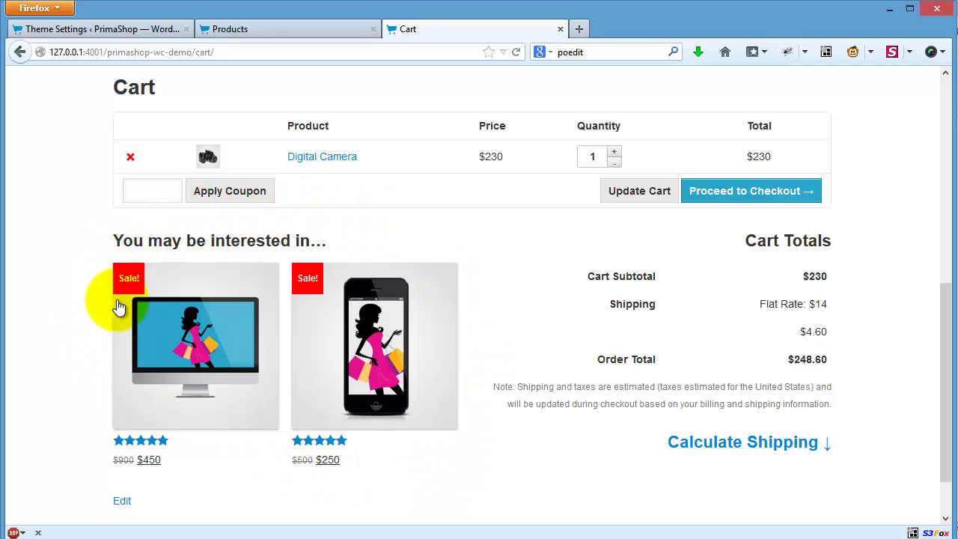
# - Tick 'Hide cross-sells products on cart page', save, and reload the cart to confirm
pyautogui.click(79, 35)
pyautogui.scroll(-5, 432, 358)
pyautogui.scroll(5, 432, 358)
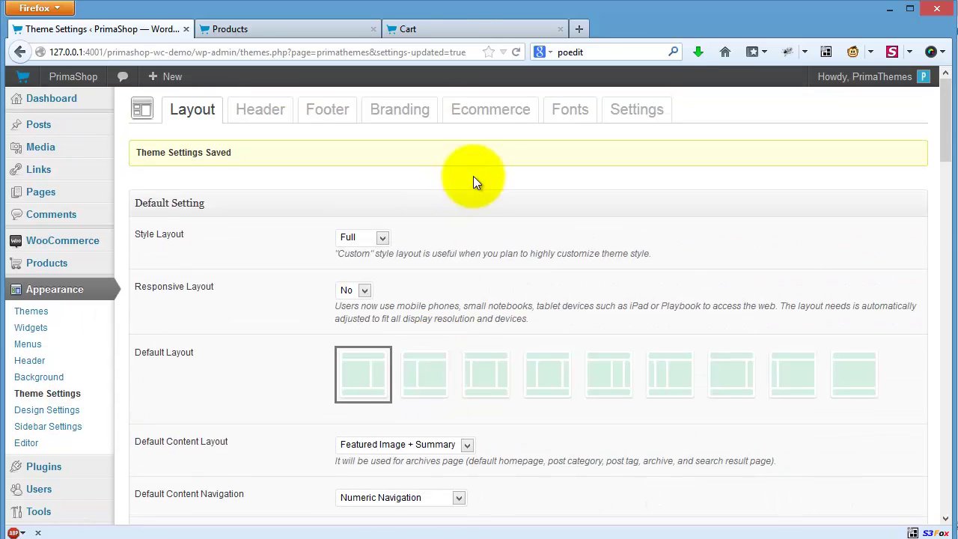
pyautogui.click(481, 120)
pyautogui.scroll(-5, 344, 374)
pyautogui.scroll(-5, 344, 373)
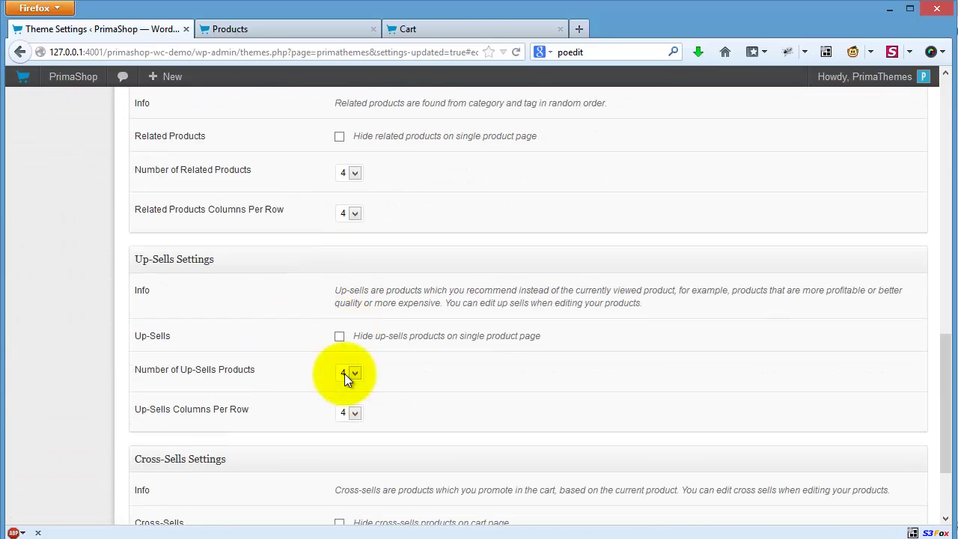
pyautogui.scroll(-2, 344, 373)
pyautogui.click(340, 409)
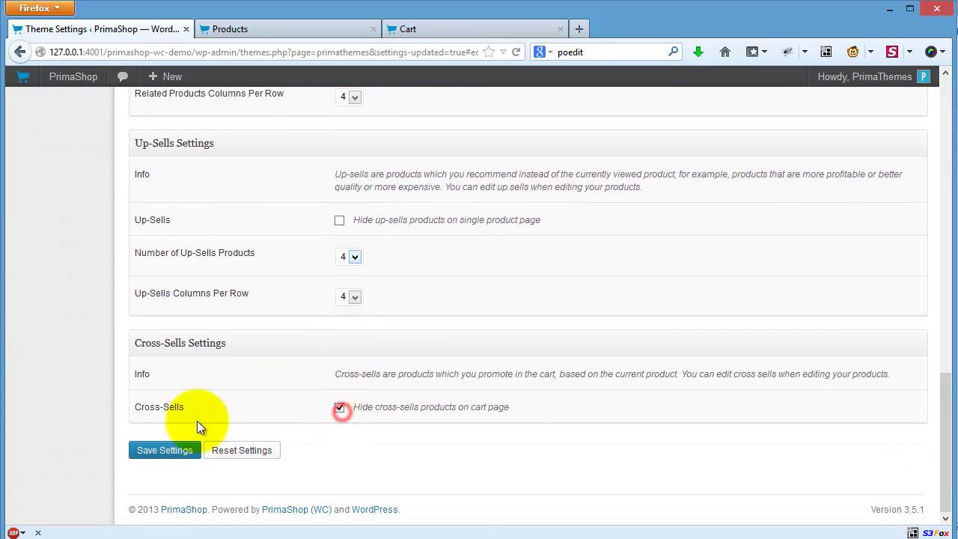
pyautogui.click(168, 449)
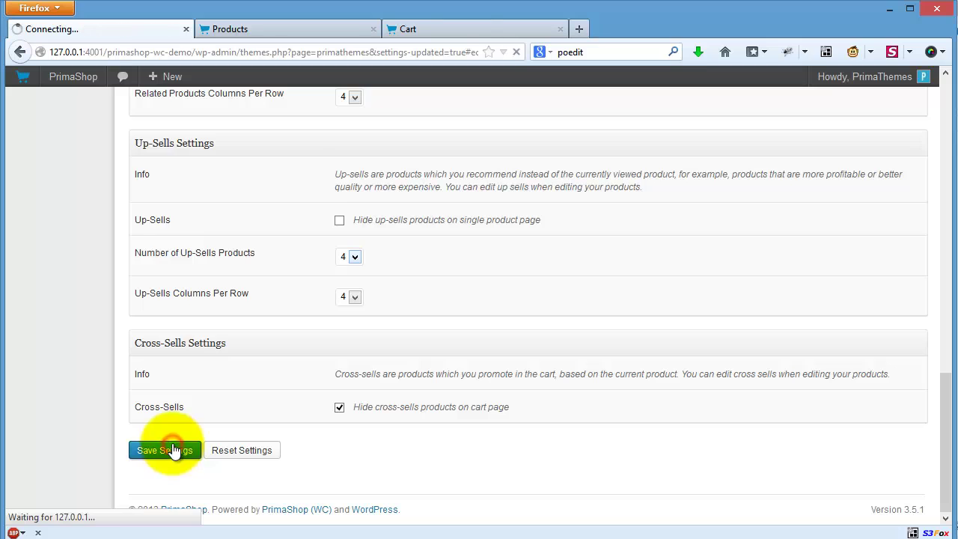
pyautogui.click(457, 25)
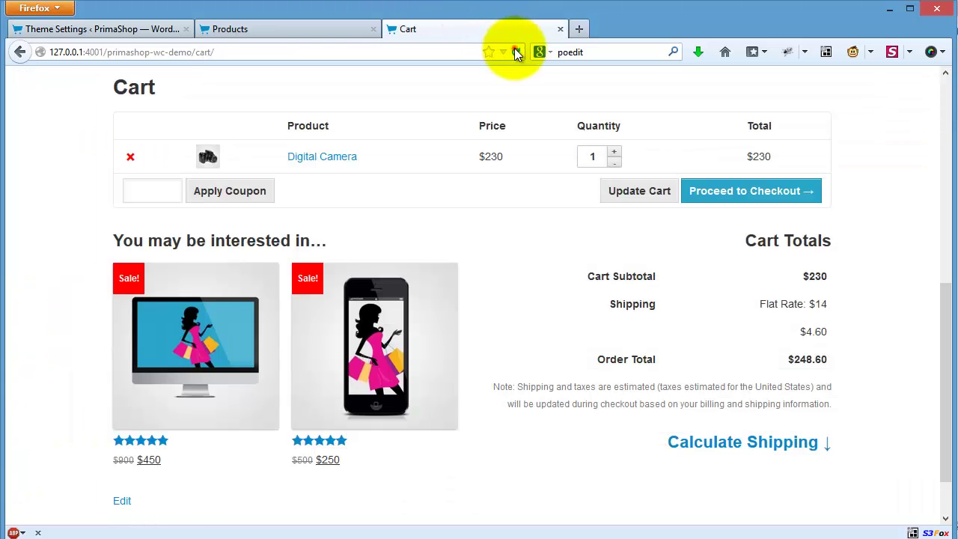
pyautogui.click(514, 51)
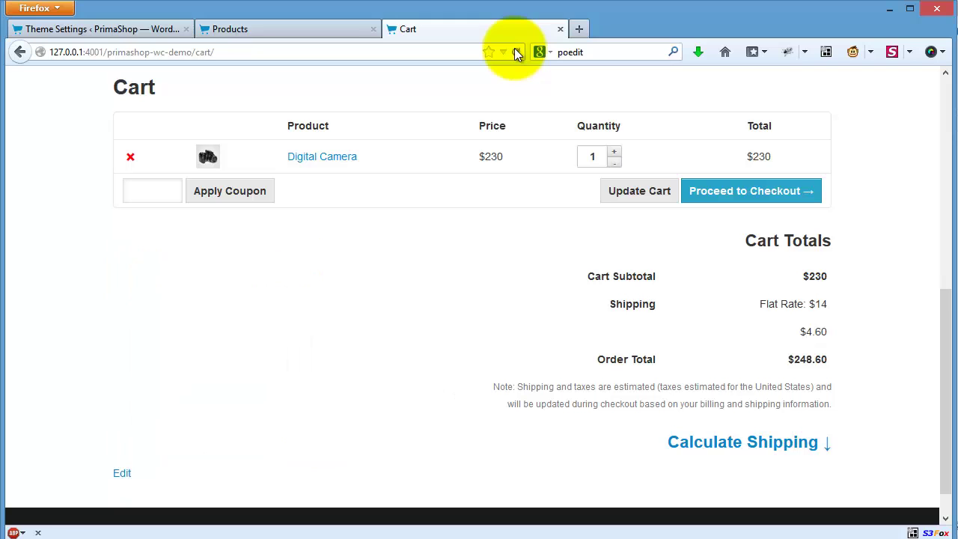
# - Untick 'Hide cross-sells products on cart page' in Ecommerce settings and save
pyautogui.click(126, 30)
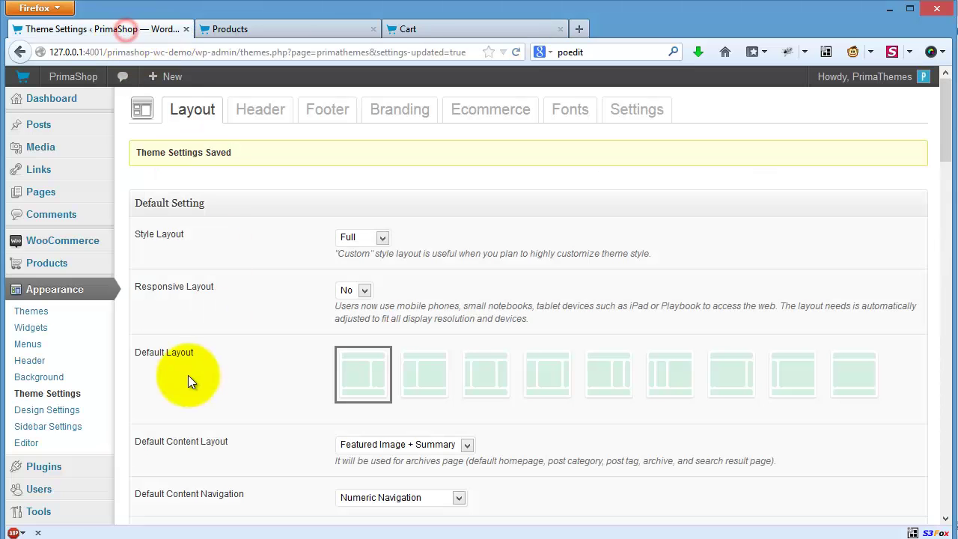
pyautogui.scroll(-5, 187, 375)
pyautogui.scroll(-3, 188, 375)
pyautogui.scroll(3, 188, 375)
pyautogui.scroll(10, 188, 375)
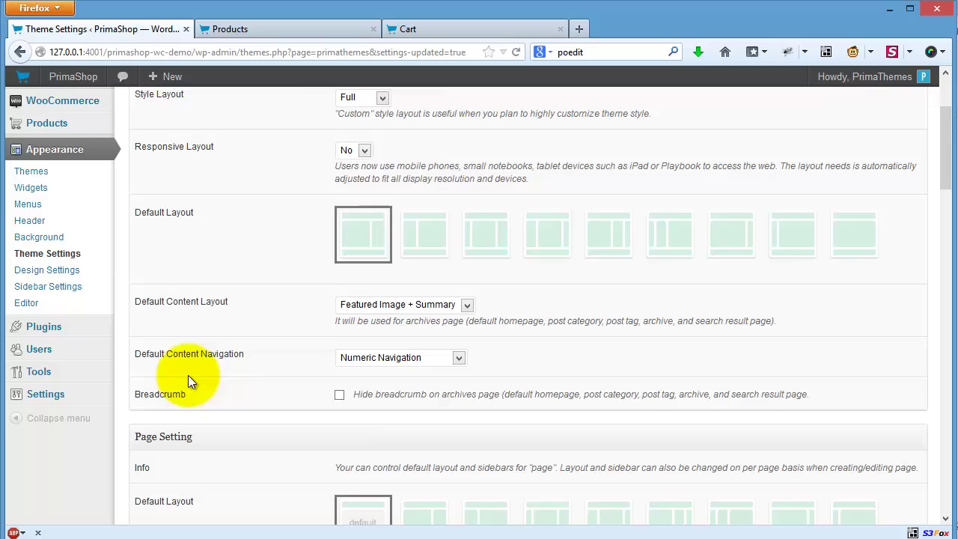
pyautogui.scroll(3, 187, 375)
pyautogui.click(509, 116)
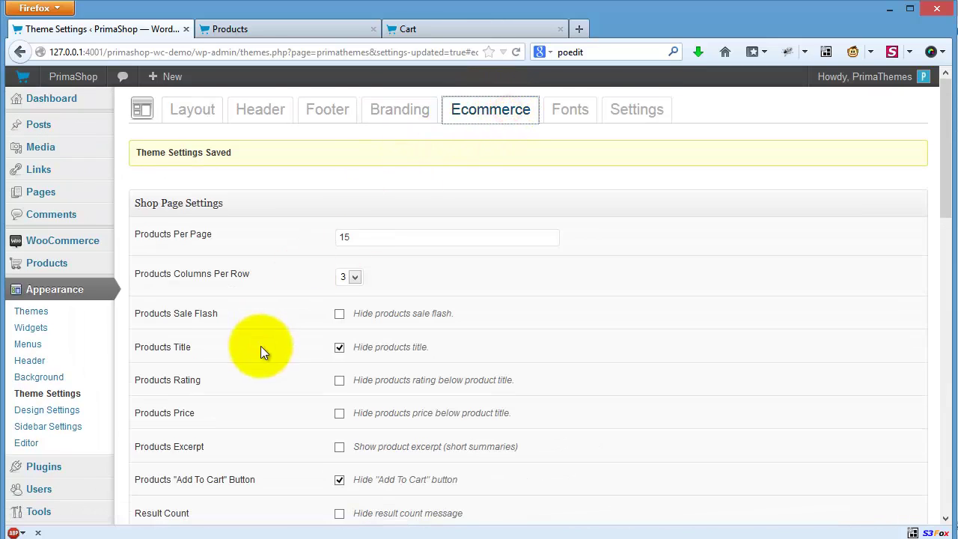
pyautogui.scroll(-5, 261, 346)
pyautogui.scroll(-4, 260, 346)
pyautogui.click(339, 406)
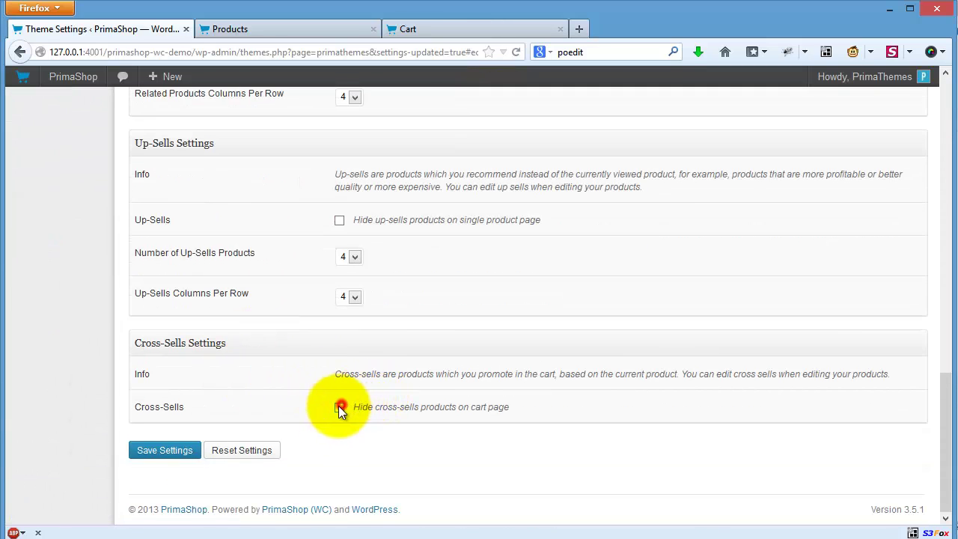
pyautogui.click(187, 449)
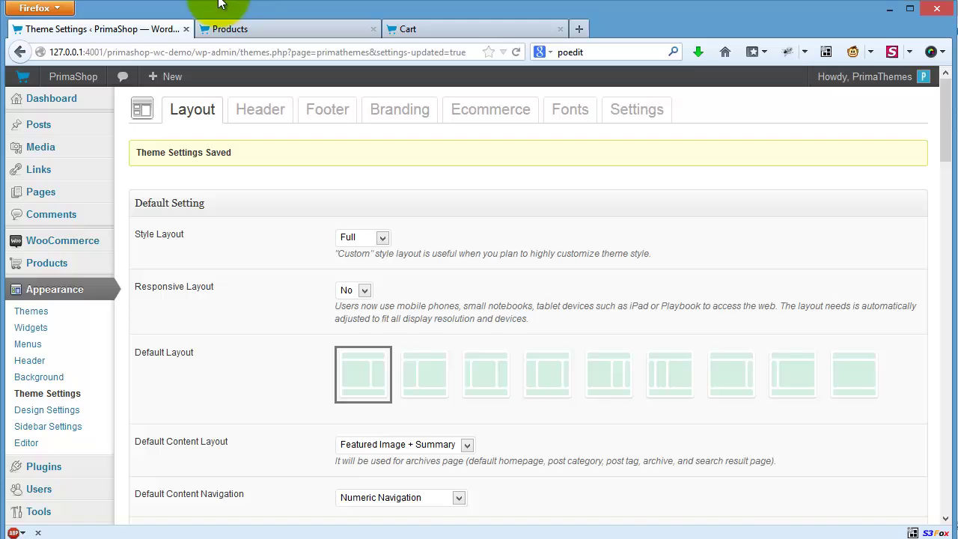
# - Reload the cart page to confirm the cross-sell suggestions are back
pyautogui.click(267, 26)
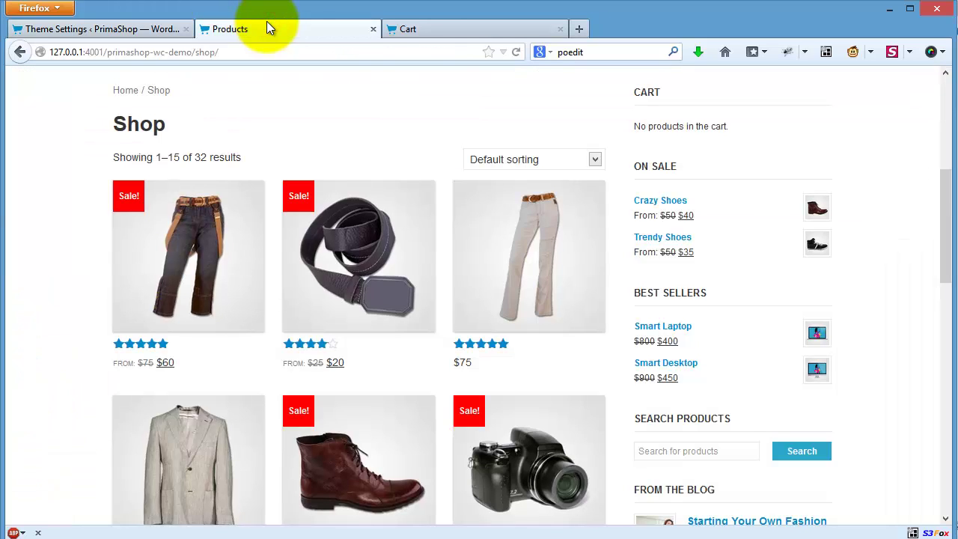
pyautogui.click(454, 33)
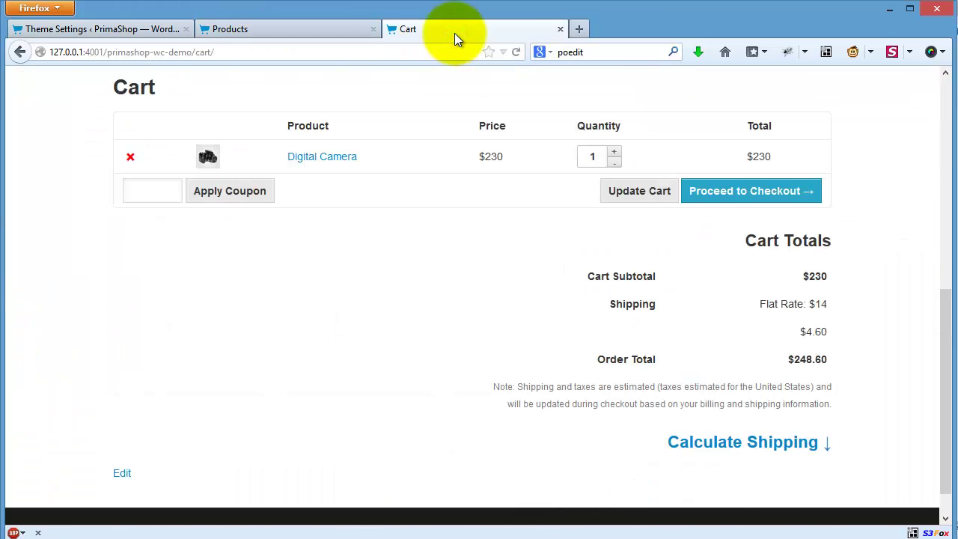
pyautogui.click(516, 52)
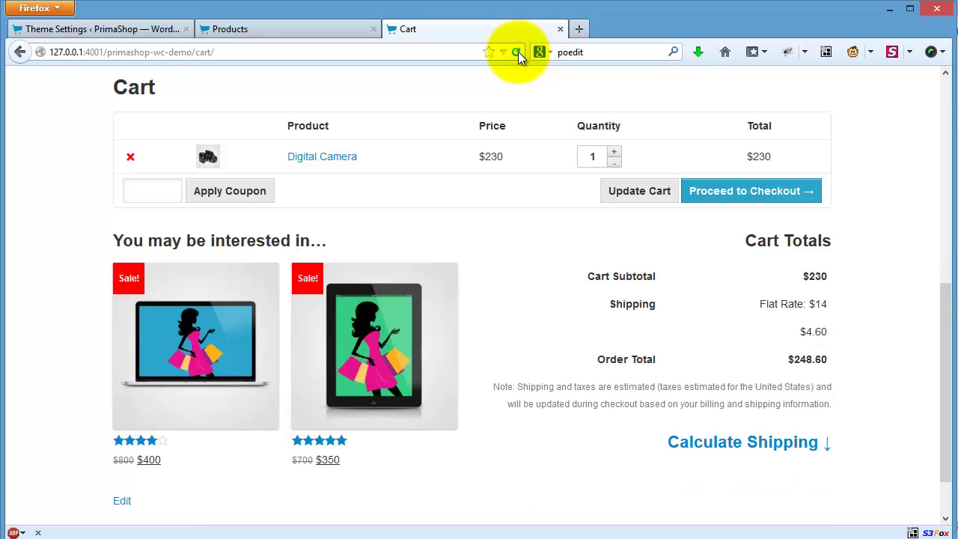
# - Edit the Smart Laptop product and show its Linked Products tab
pyautogui.click(99, 30)
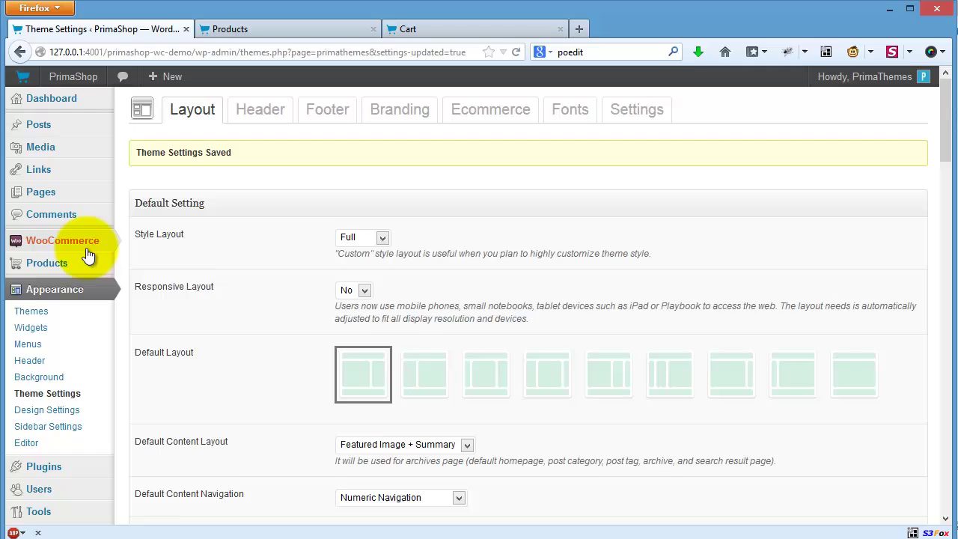
pyautogui.moveTo(46, 262)
pyautogui.click(150, 262)
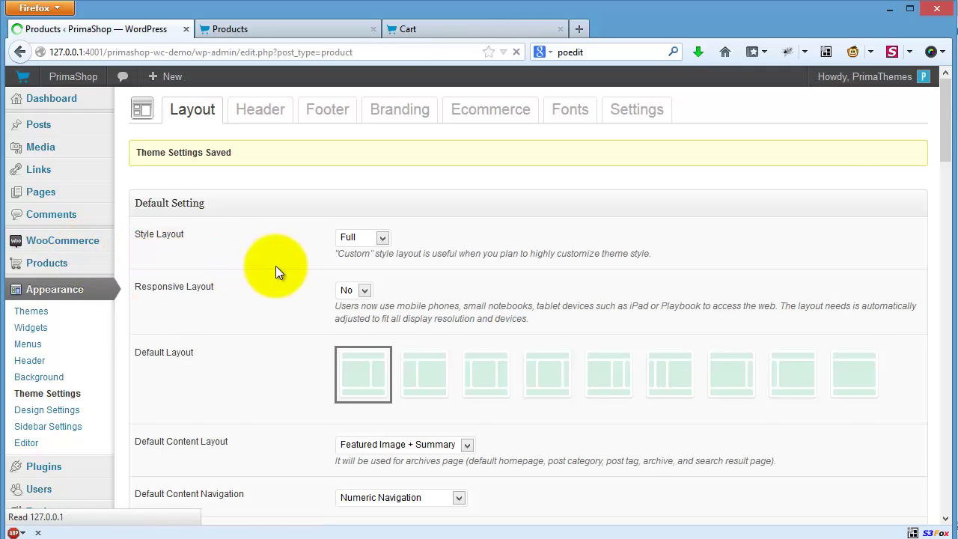
pyautogui.click(252, 239)
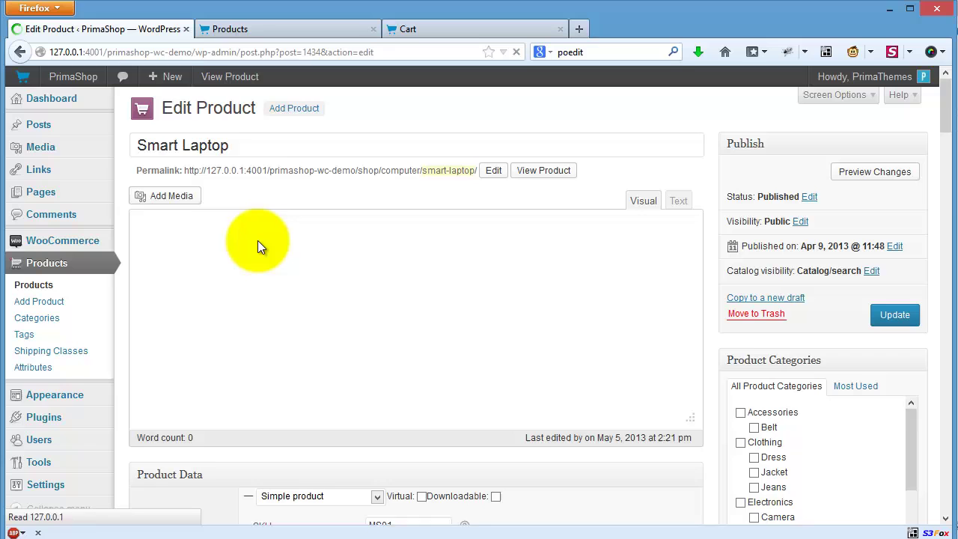
pyautogui.scroll(-5, 276, 253)
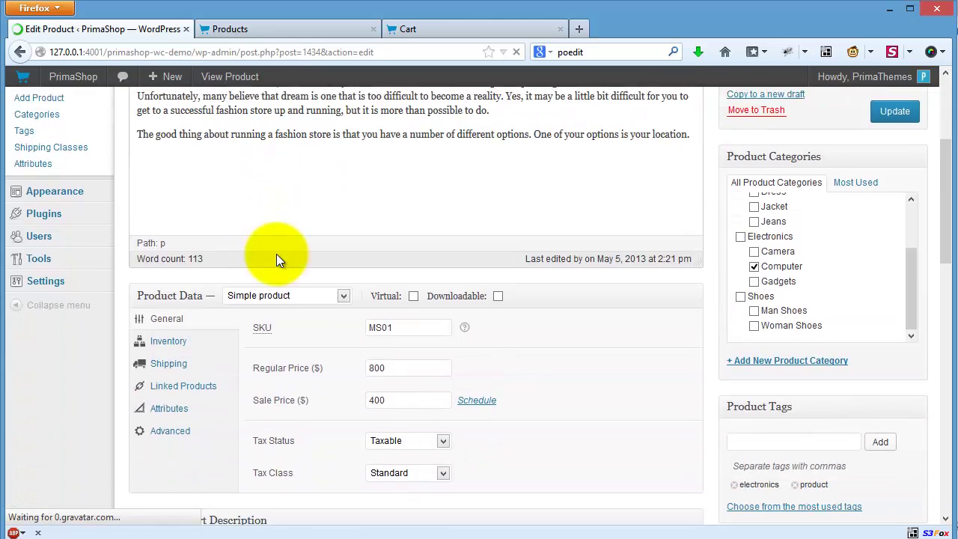
pyautogui.scroll(-1, 276, 253)
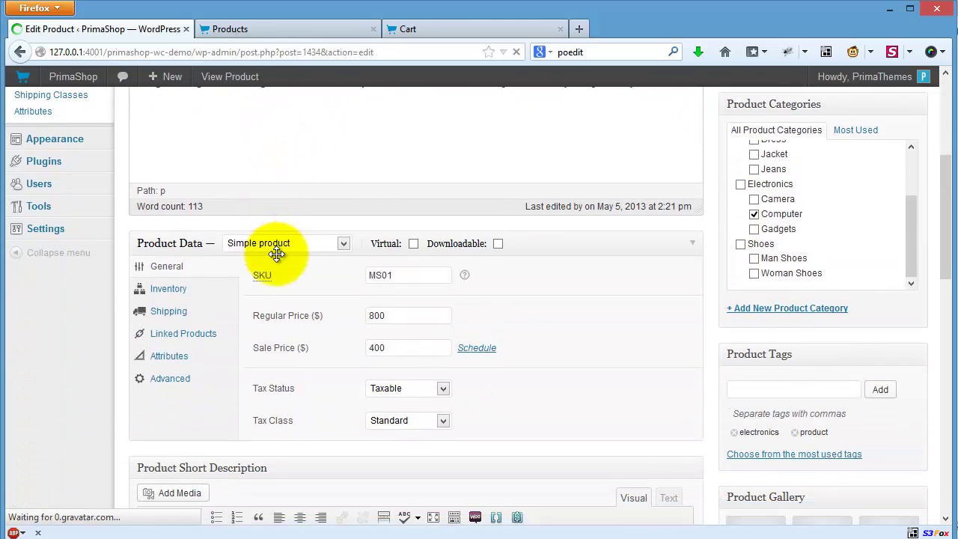
pyautogui.click(213, 337)
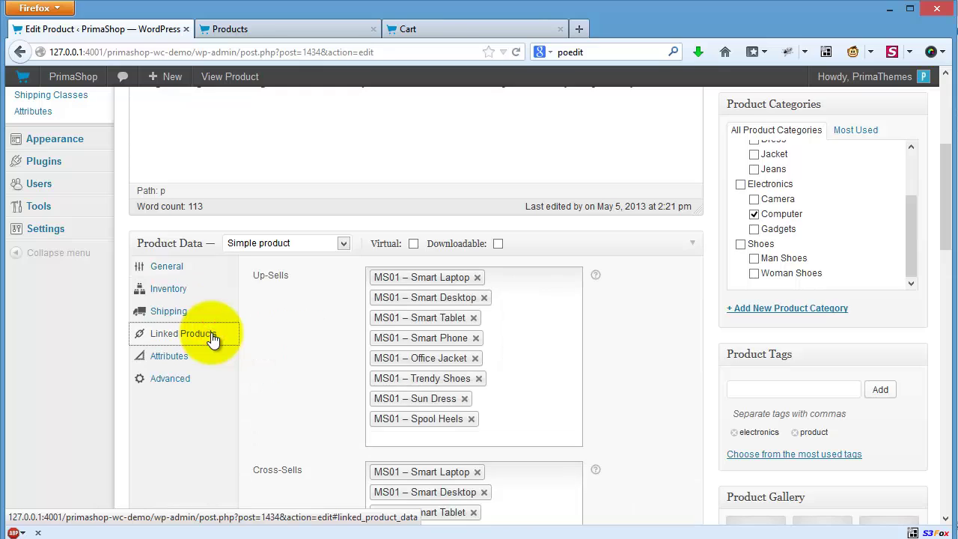
pyautogui.scroll(-2, 286, 272)
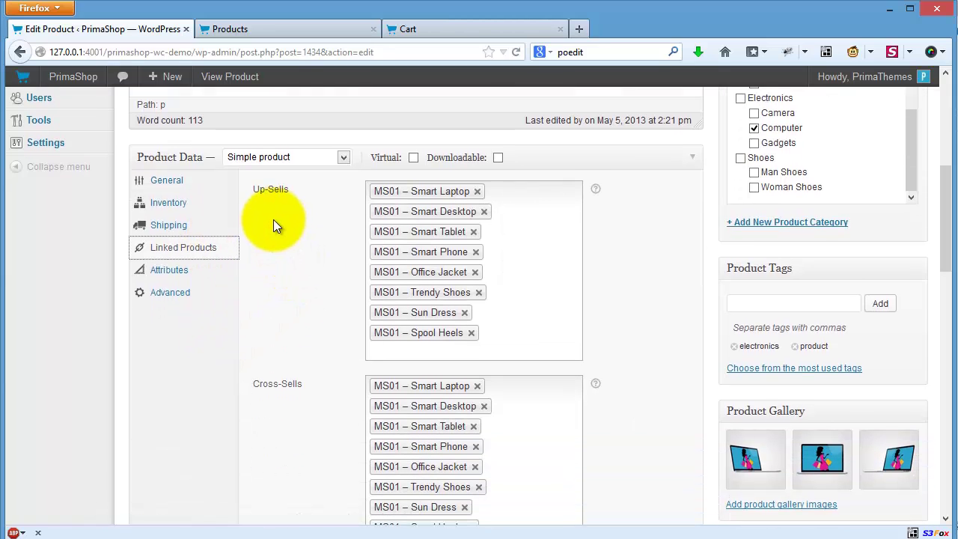
pyautogui.scroll(-2, 273, 225)
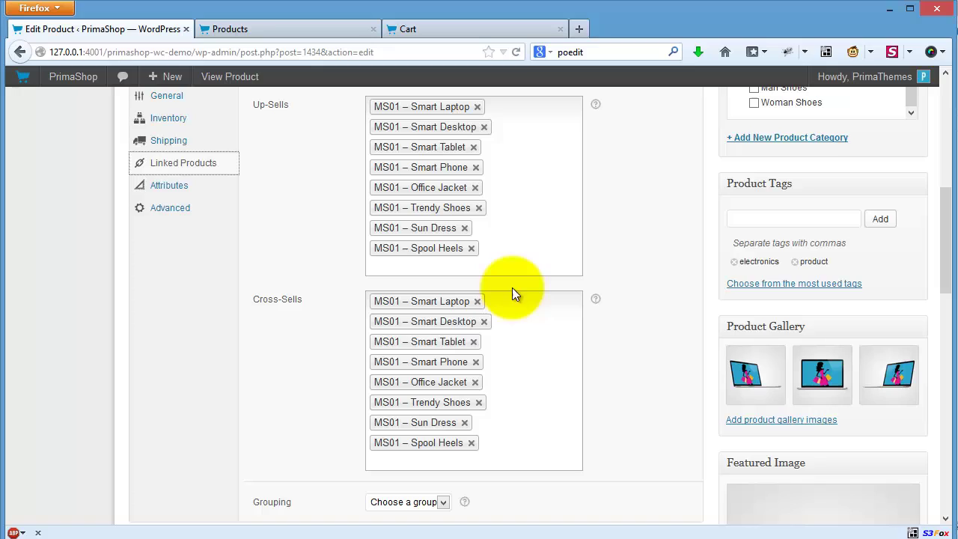
# - Add Sun Dress to Up-Sells, then remove the duplicate Sun Dress entry
pyautogui.click(505, 263)
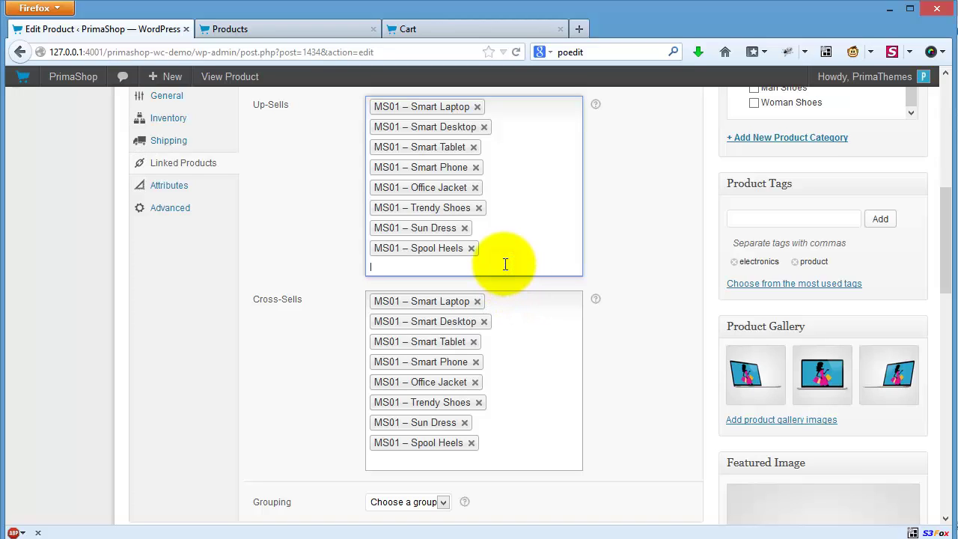
pyautogui.write('dress')
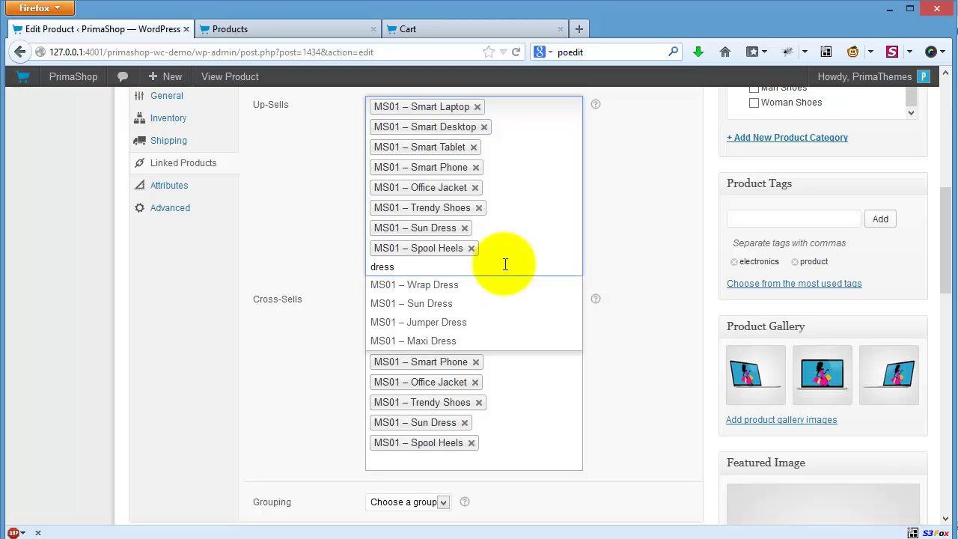
pyautogui.click(459, 304)
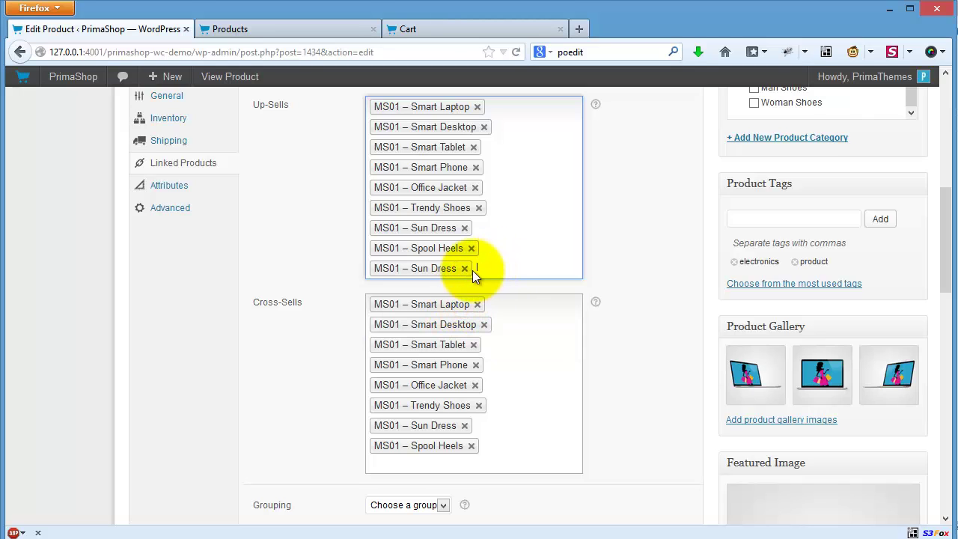
pyautogui.click(464, 268)
pyautogui.scroll(1, 487, 266)
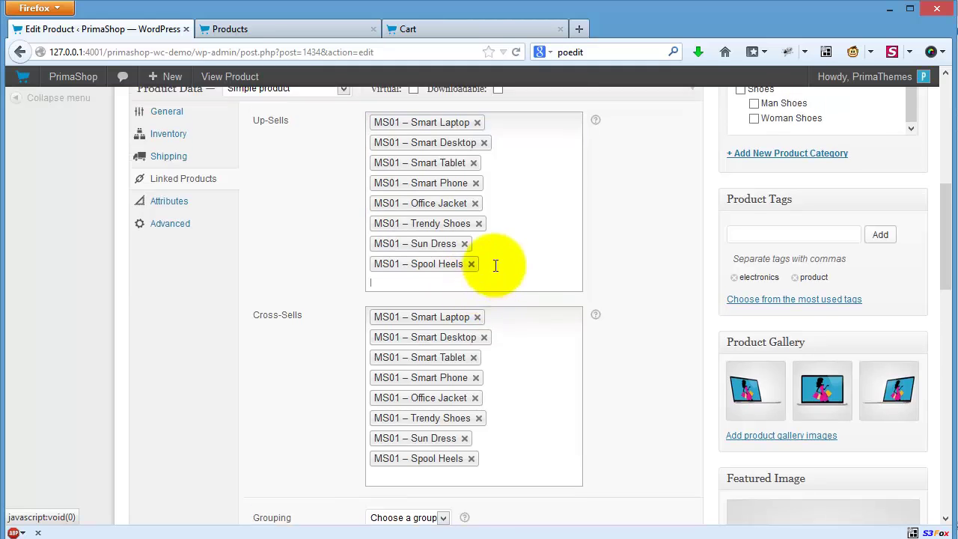